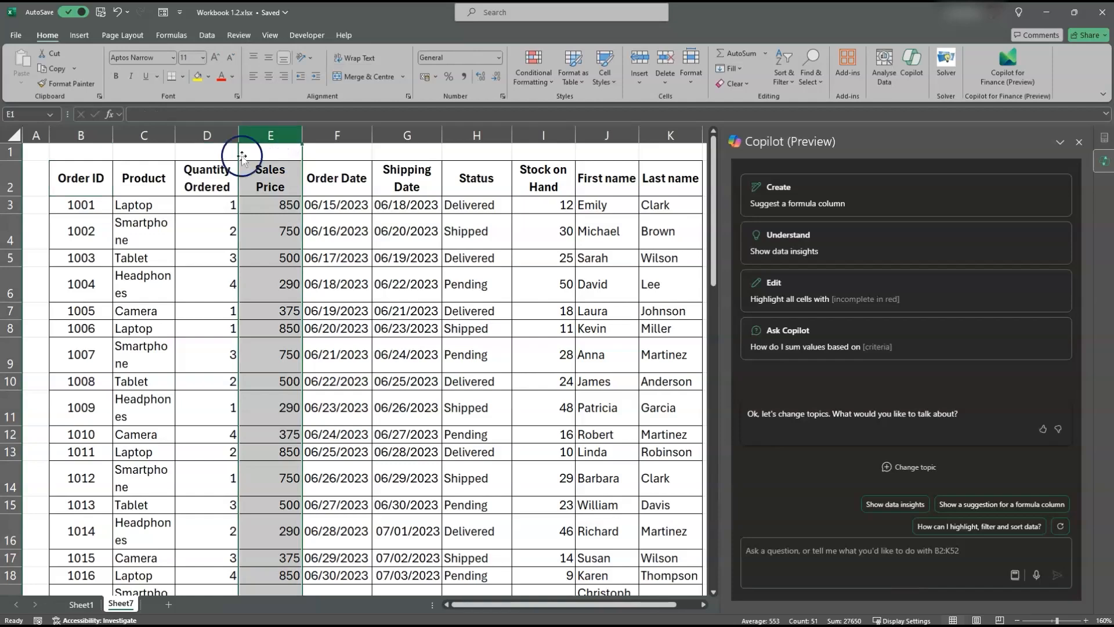
Step: Ask Copilot to "calculate the total sales per order" for the order table
{"action": "left_click", "coordinate": [214, 172]}
{"action": "left_click", "coordinate": [266, 172]}
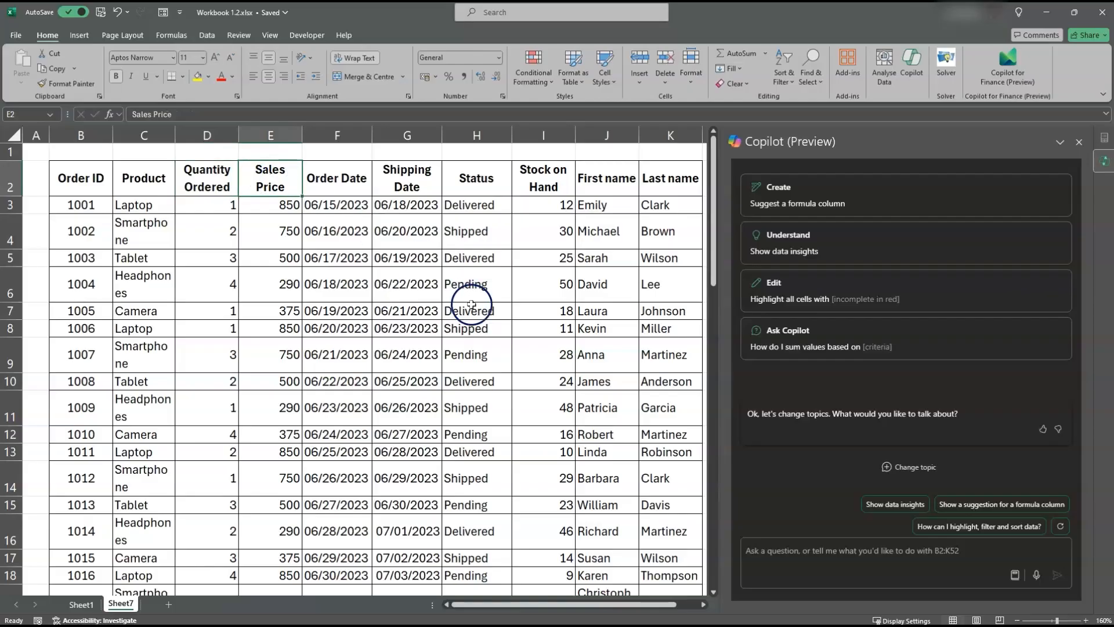
{"action": "left_click", "coordinate": [777, 548]}
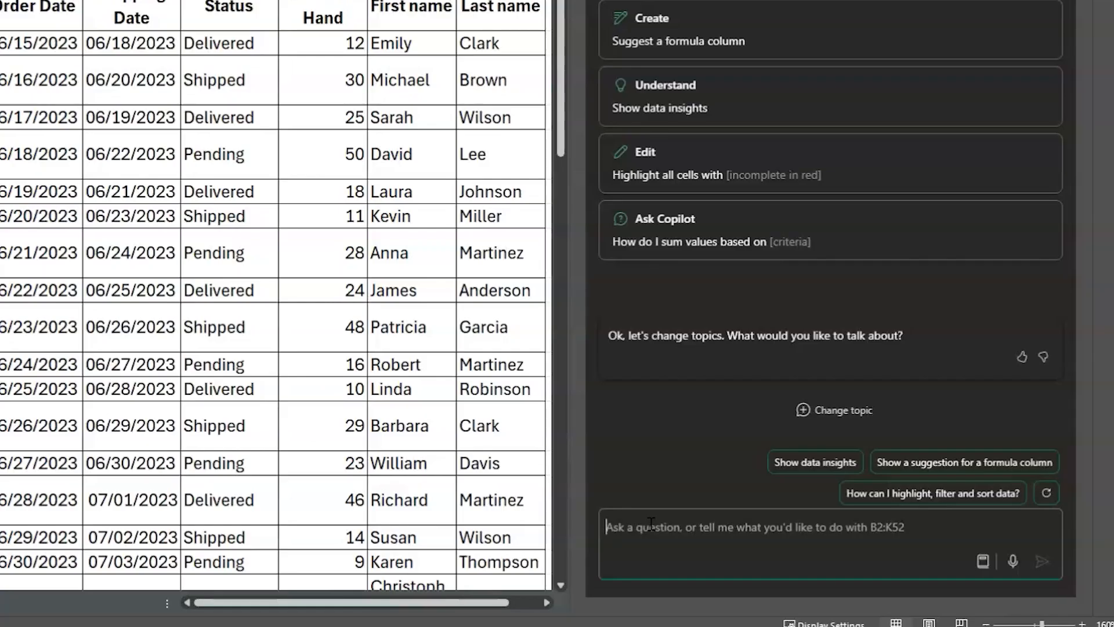
{"action": "type", "text": "calcula"}
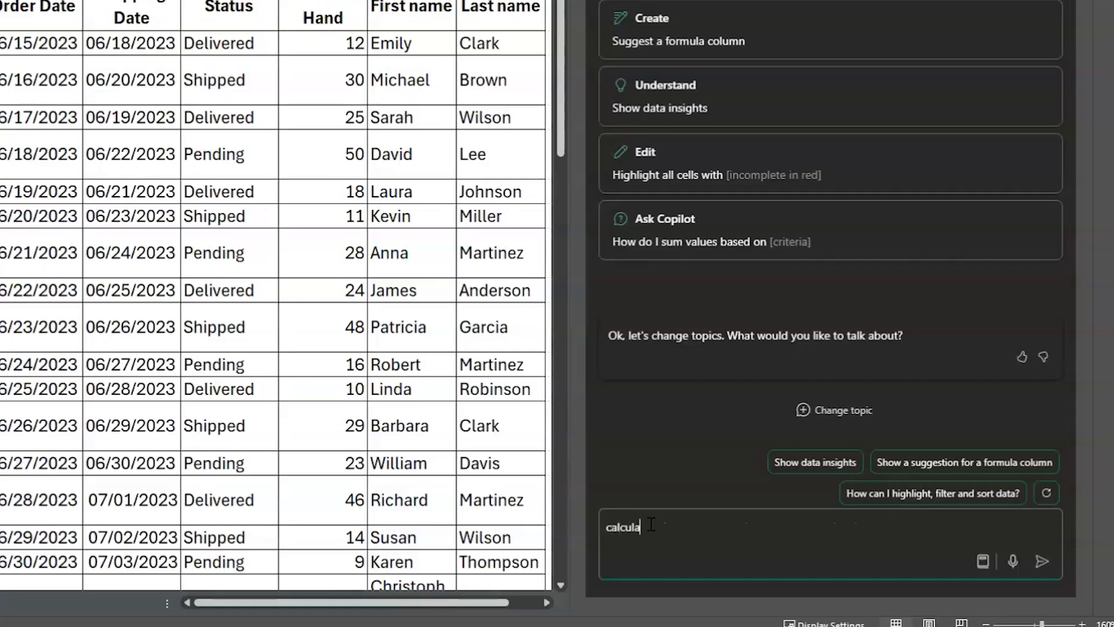
{"action": "type", "text": "te the total sales per order"}
{"action": "key", "text": "Return"}
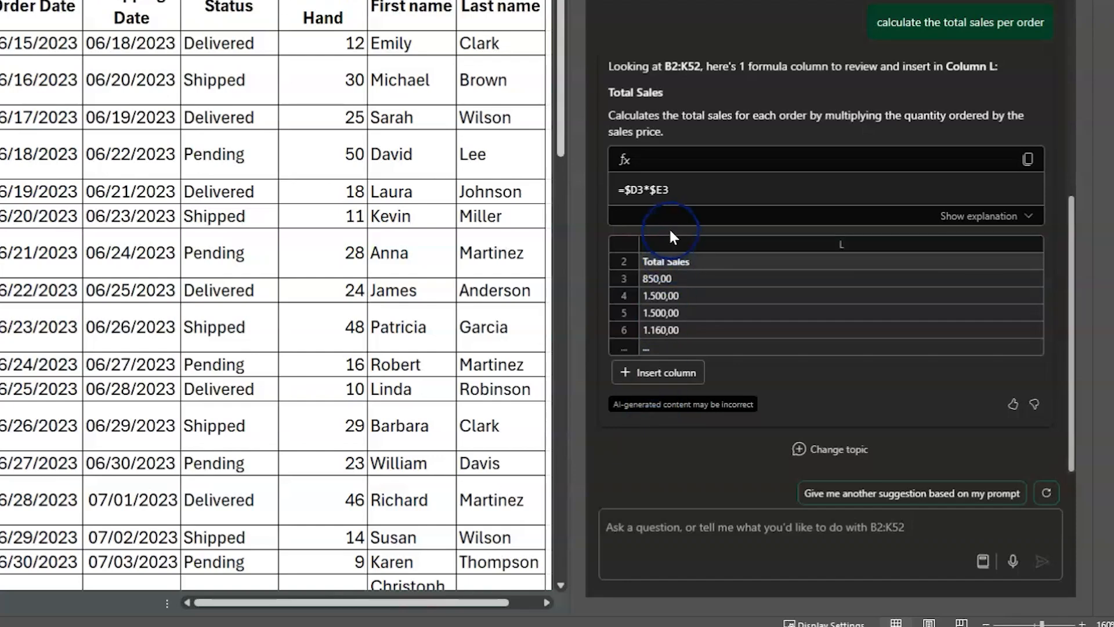
Step: Review Copilot's suggested =$D3*$E3 formula and its explanation, and insert it as the Total Sales column in column L
{"action": "left_click_drag", "start_coordinate": [398, 603], "coordinate": [439, 605]}
{"action": "left_click", "coordinate": [648, 375]}
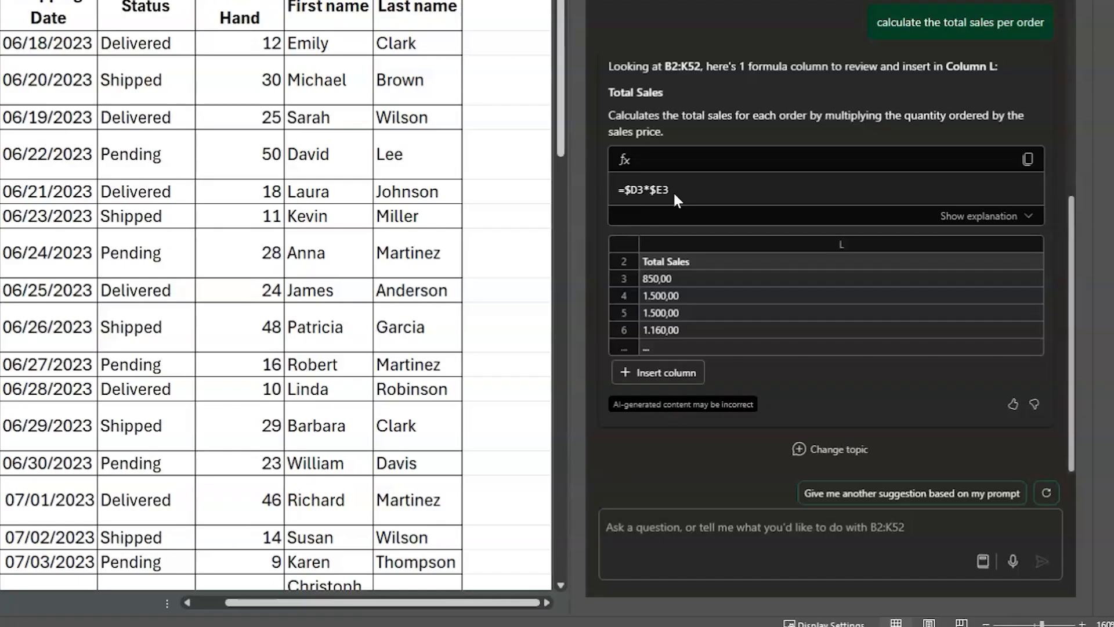
{"action": "left_click_drag", "start_coordinate": [674, 195], "coordinate": [624, 194]}
{"action": "left_click_drag", "start_coordinate": [605, 115], "coordinate": [663, 129]}
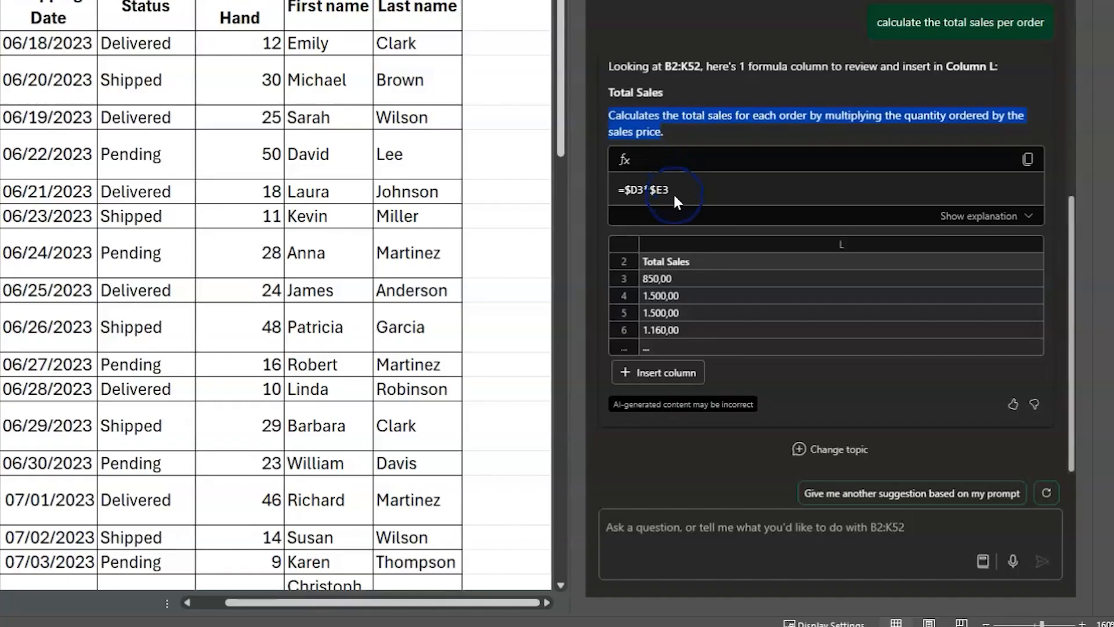
{"action": "left_click", "coordinate": [656, 372]}
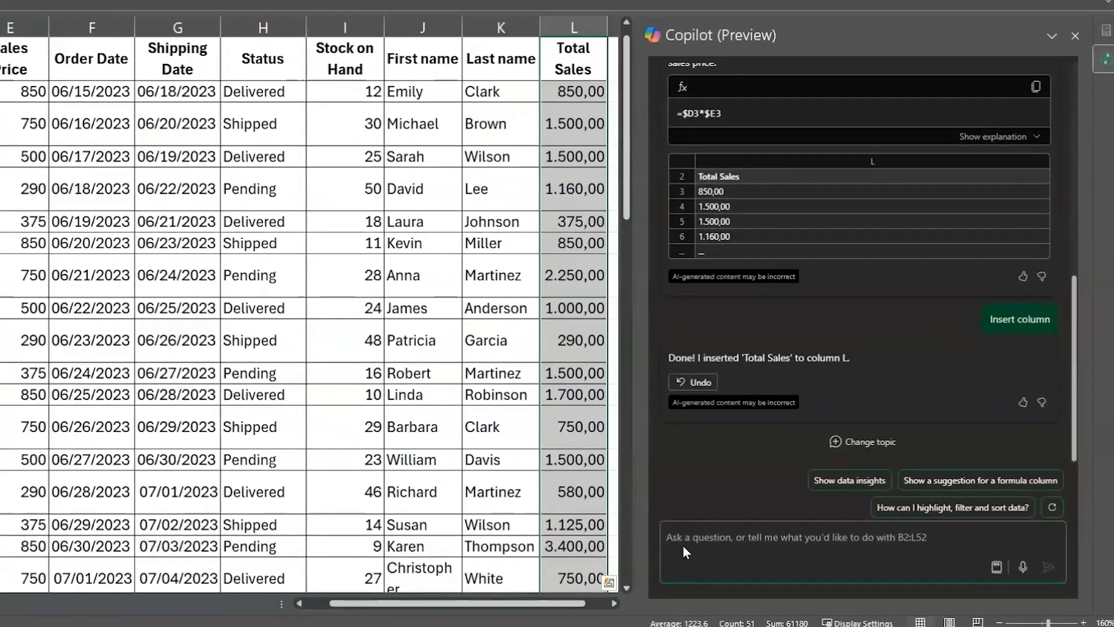
Step: Prompt Copilot to "check column f and g and highlight the entries that are not dates" and apply its suggested conditional formatting rules
{"action": "type", "text": "che"}
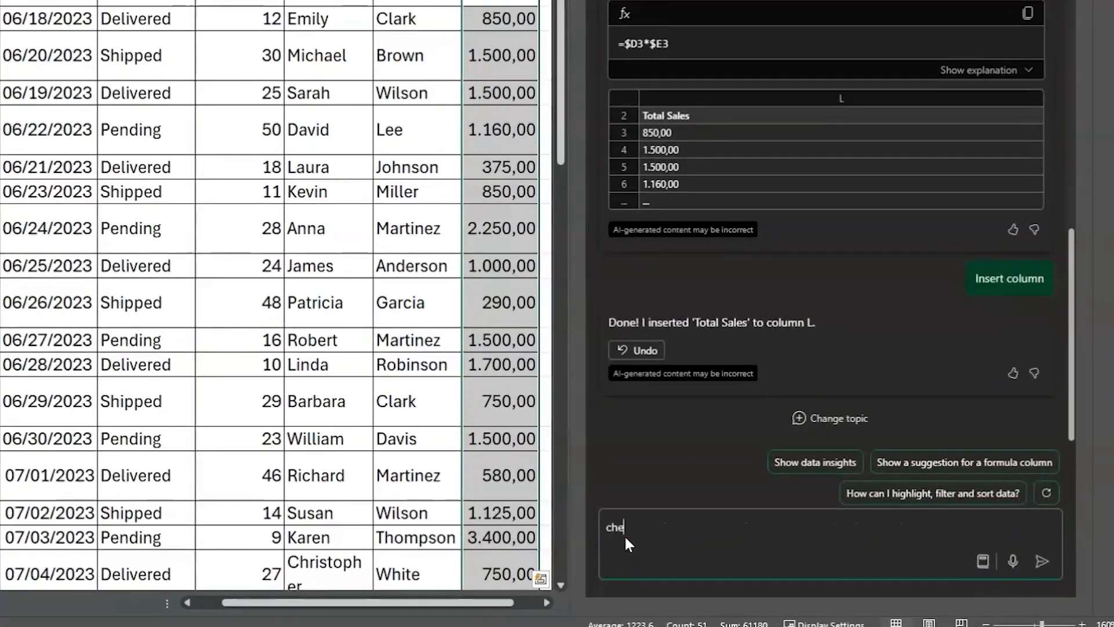
{"action": "type", "text": "ck column f and g and highlight the entries th"}
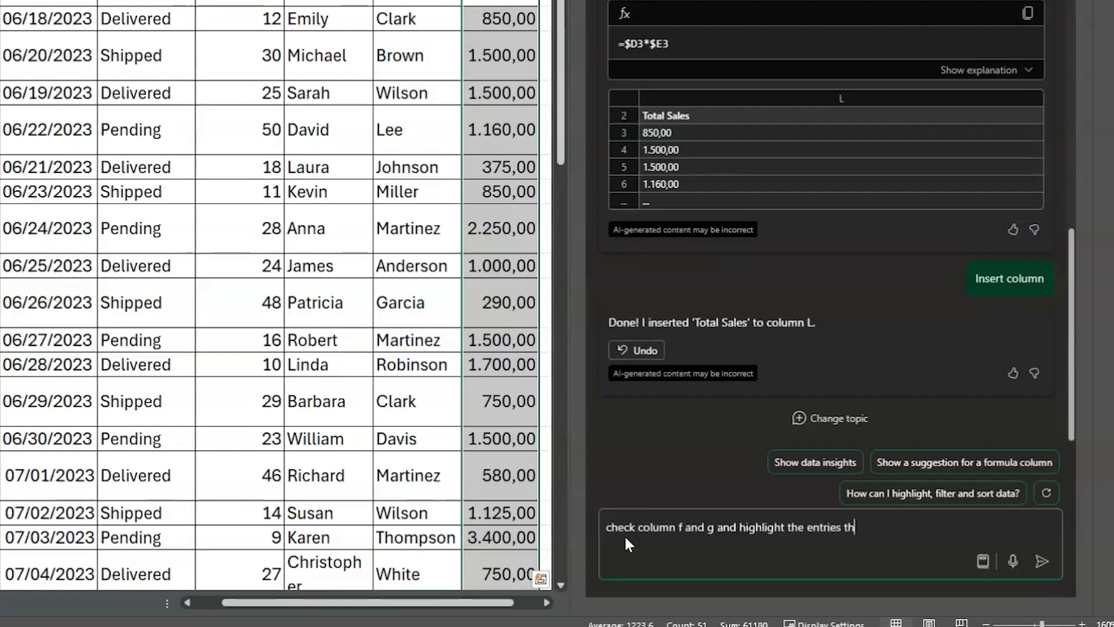
{"action": "type", "text": "at are not date"}
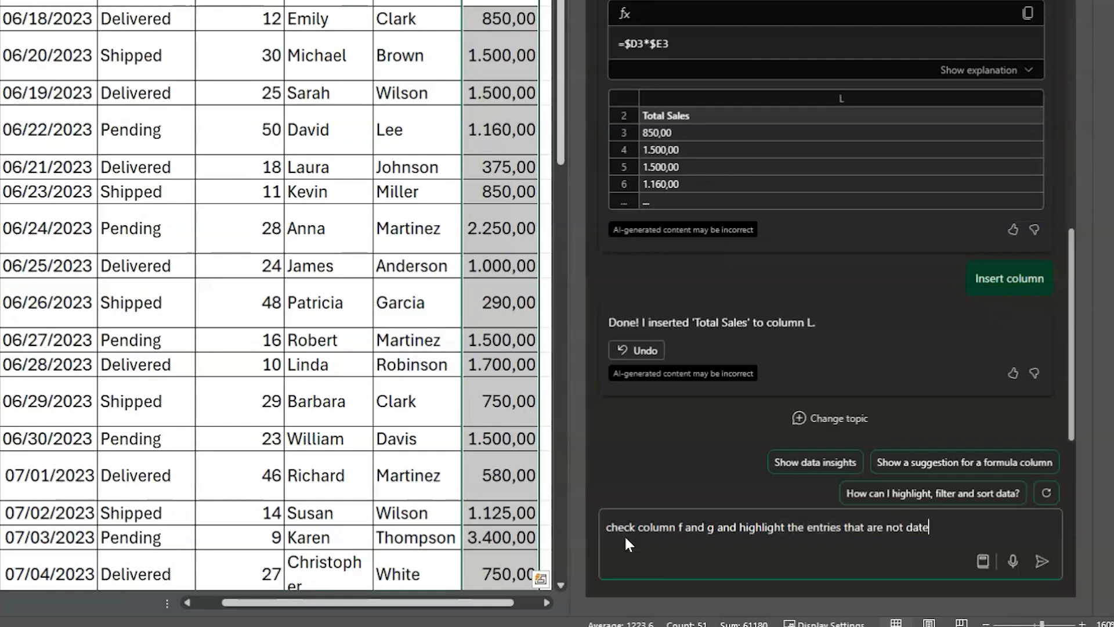
{"action": "type", "text": "s"}
{"action": "key", "text": "Return"}
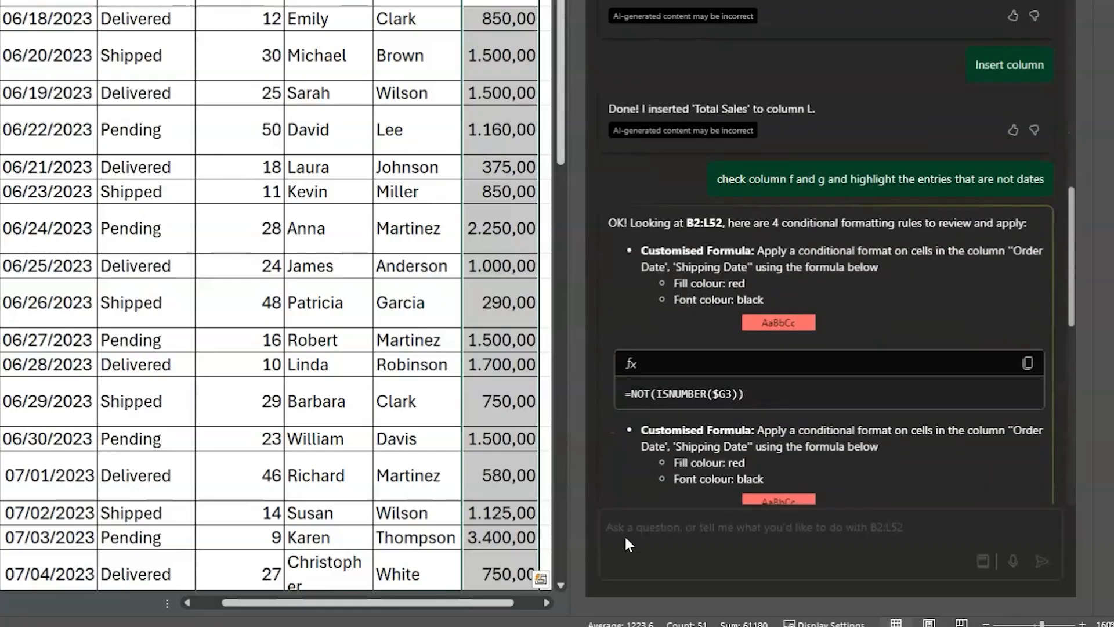
{"action": "left_click", "coordinate": [642, 358]}
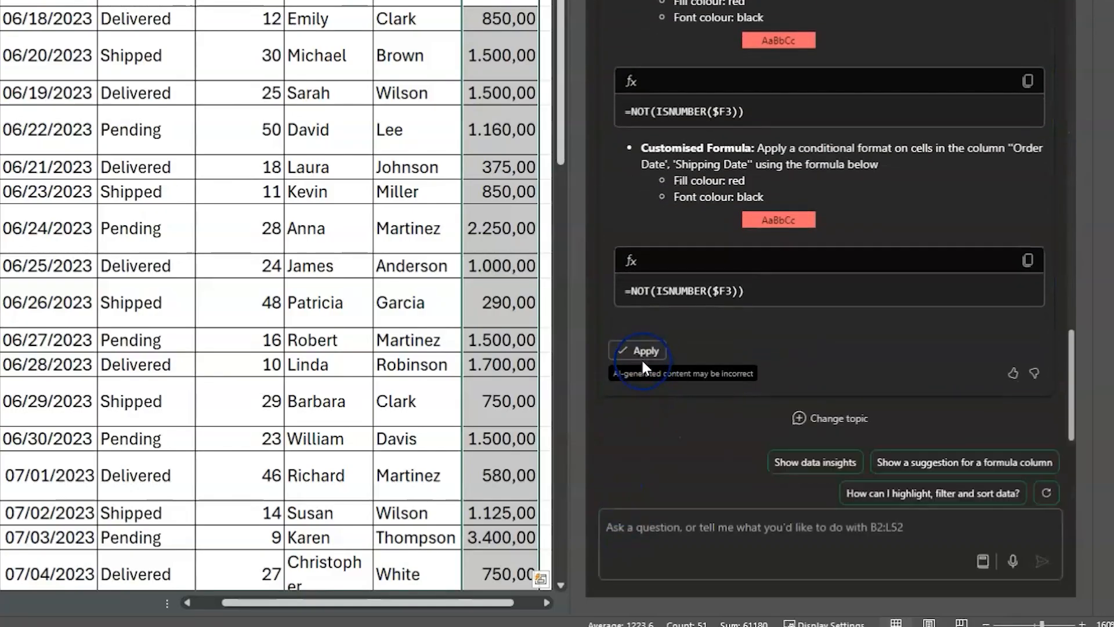
{"action": "left_click", "coordinate": [293, 341]}
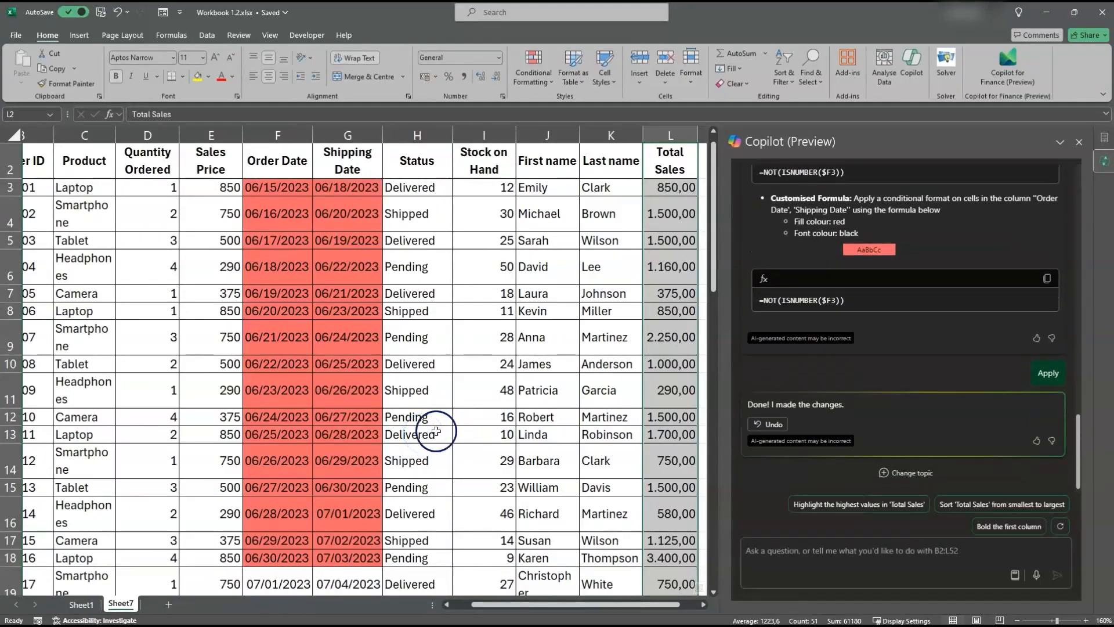
Step: Ask Copilot to "standardise all dates to MM/DD/YYYY format" and apply its suggested changes
{"action": "left_click", "coordinate": [776, 552]}
{"action": "type", "text": "standardise"}
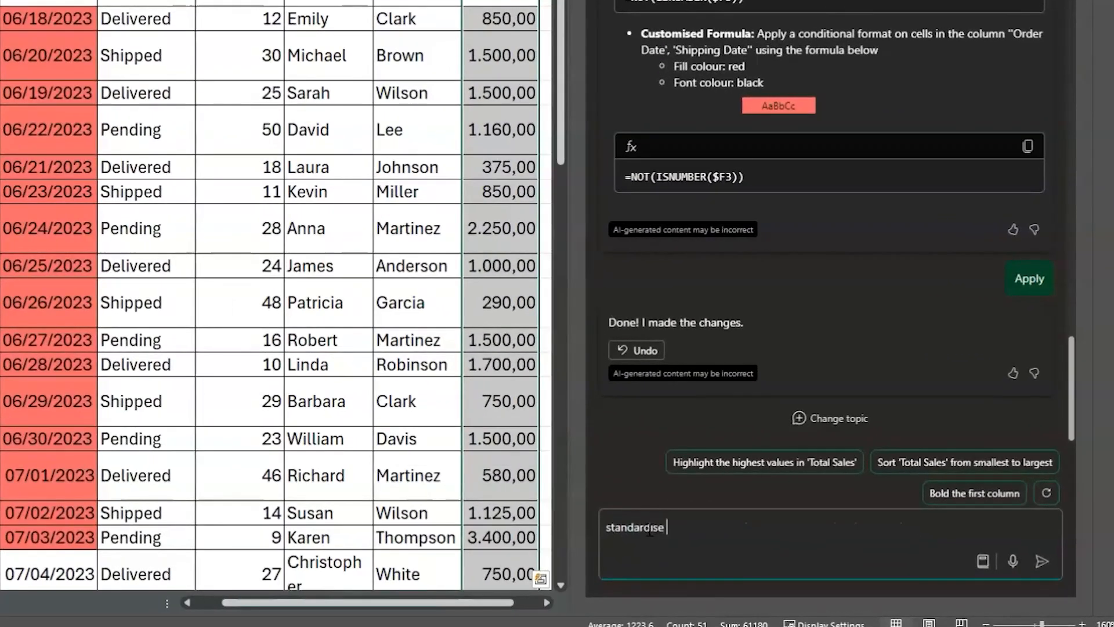
{"action": "type", "text": " all dates to MM/DD/YYYY"}
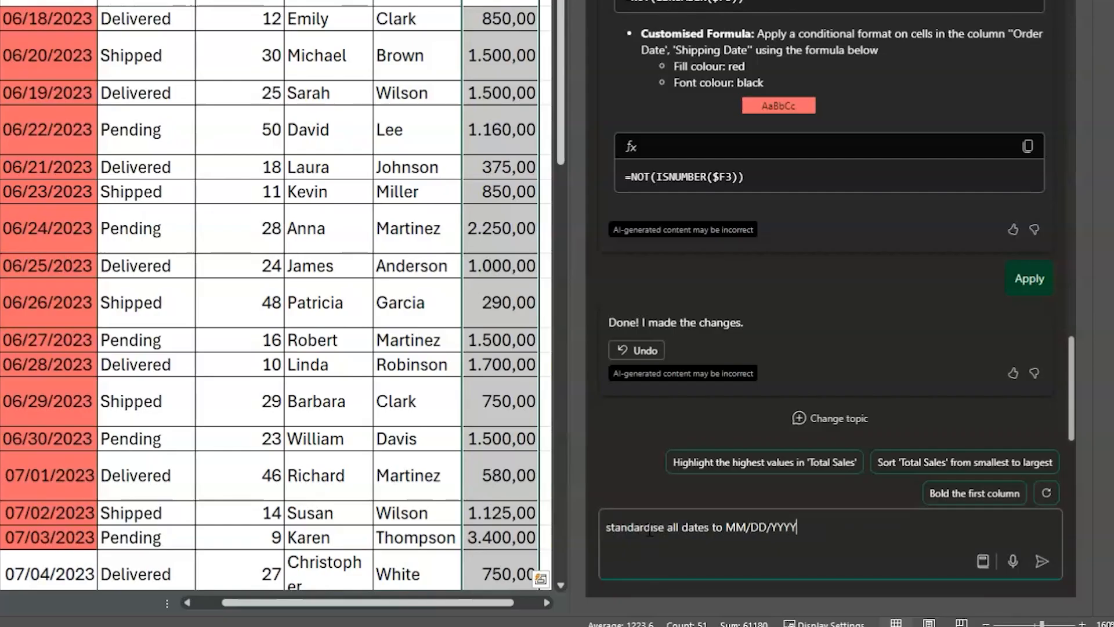
{"action": "type", "text": " format"}
{"action": "left_click", "coordinate": [1042, 561]}
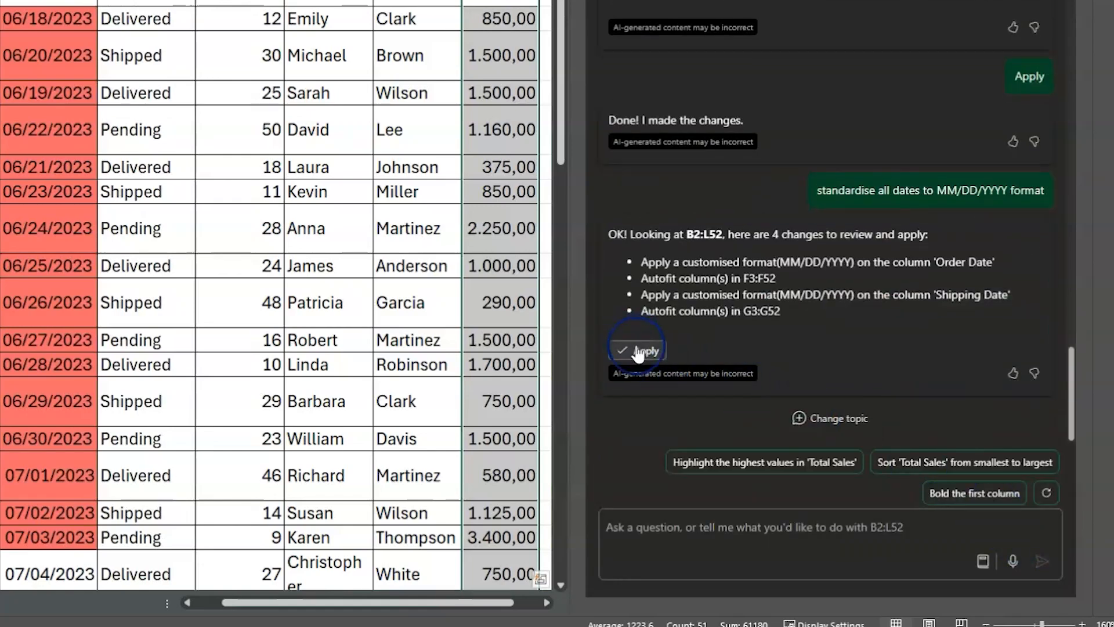
{"action": "left_click", "coordinate": [638, 350]}
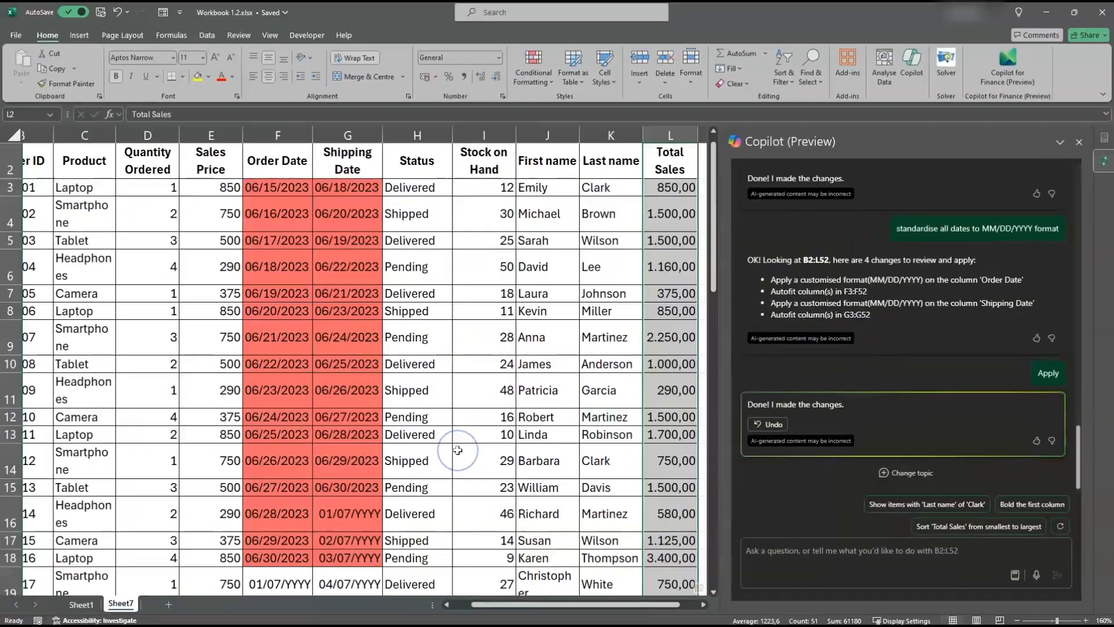
Step: Check the reformatted dates in columns F and G and undo Copilot's date format change
{"action": "scroll", "coordinate": [458, 450], "scroll_direction": "down", "scroll_amount": 2}
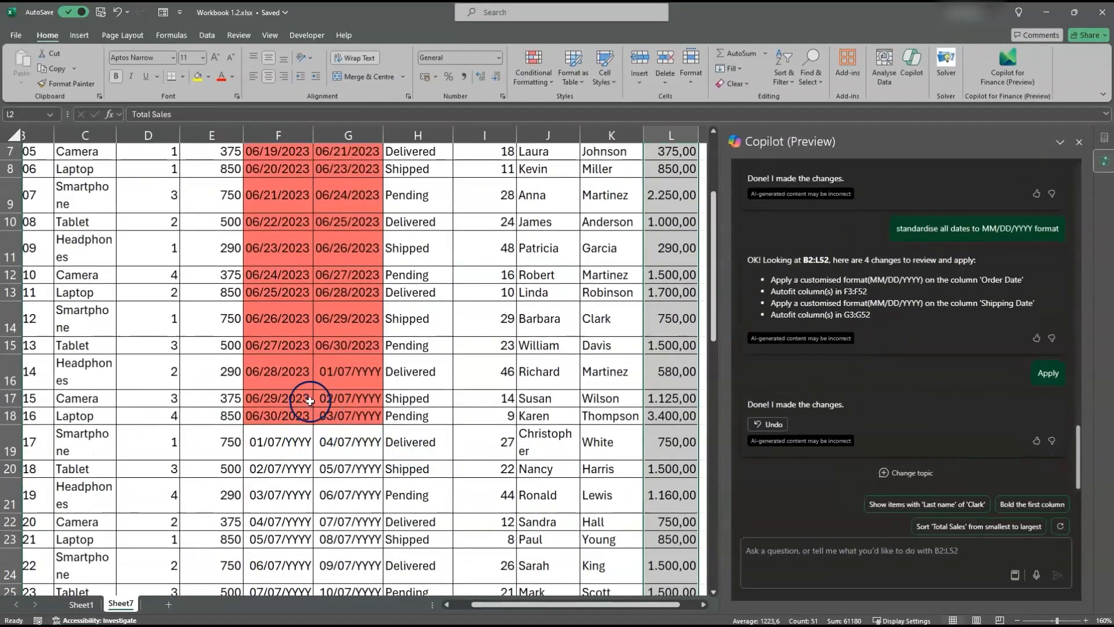
{"action": "left_click_drag", "start_coordinate": [281, 405], "coordinate": [351, 539]}
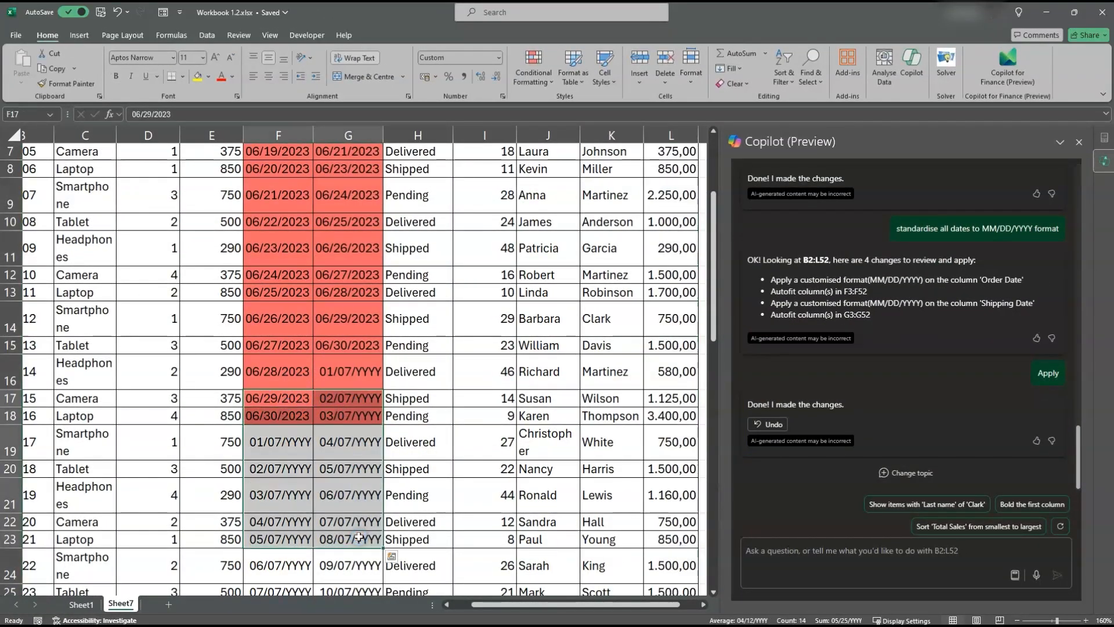
{"action": "left_click", "coordinate": [767, 424]}
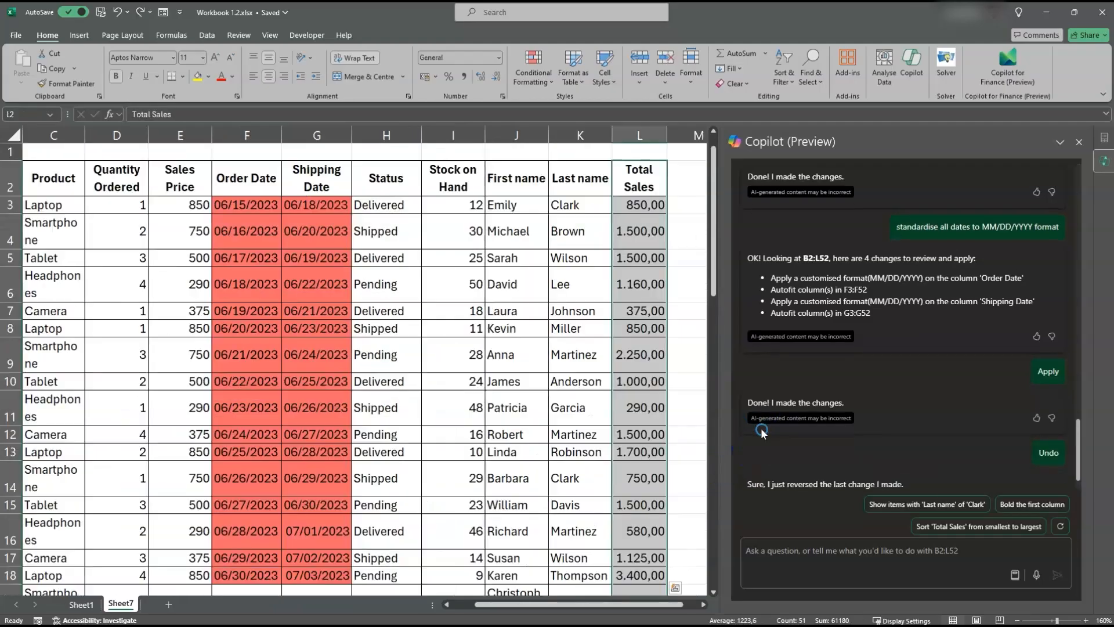
Step: Start Text to Columns on the highlighted Order Date cells F3:F18 as delimited data with the Tab delimiter, up to the data format settings
{"action": "left_click_drag", "start_coordinate": [247, 205], "coordinate": [242, 417]}
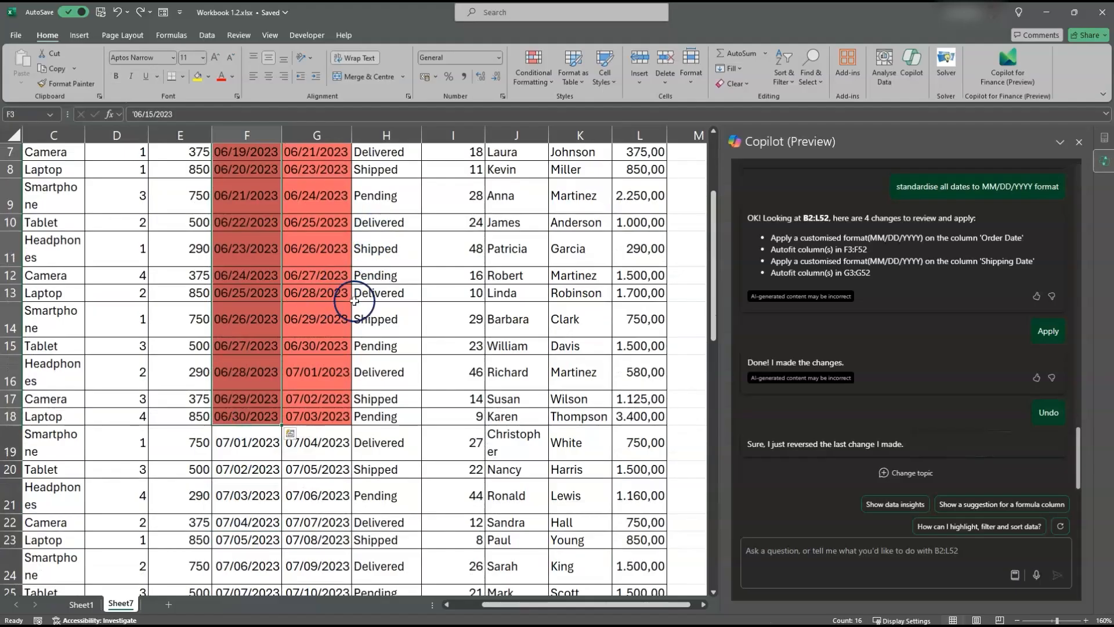
{"action": "scroll", "coordinate": [355, 301], "scroll_direction": "up", "scroll_amount": 2}
{"action": "scroll", "coordinate": [355, 302], "scroll_direction": "up", "scroll_amount": 1}
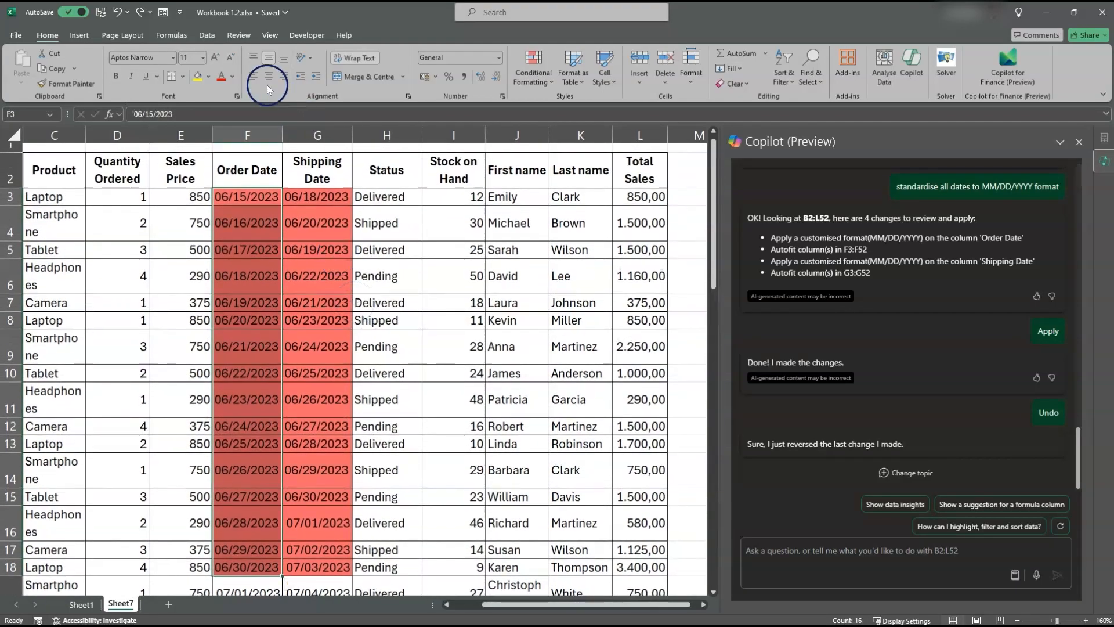
{"action": "left_click", "coordinate": [207, 37]}
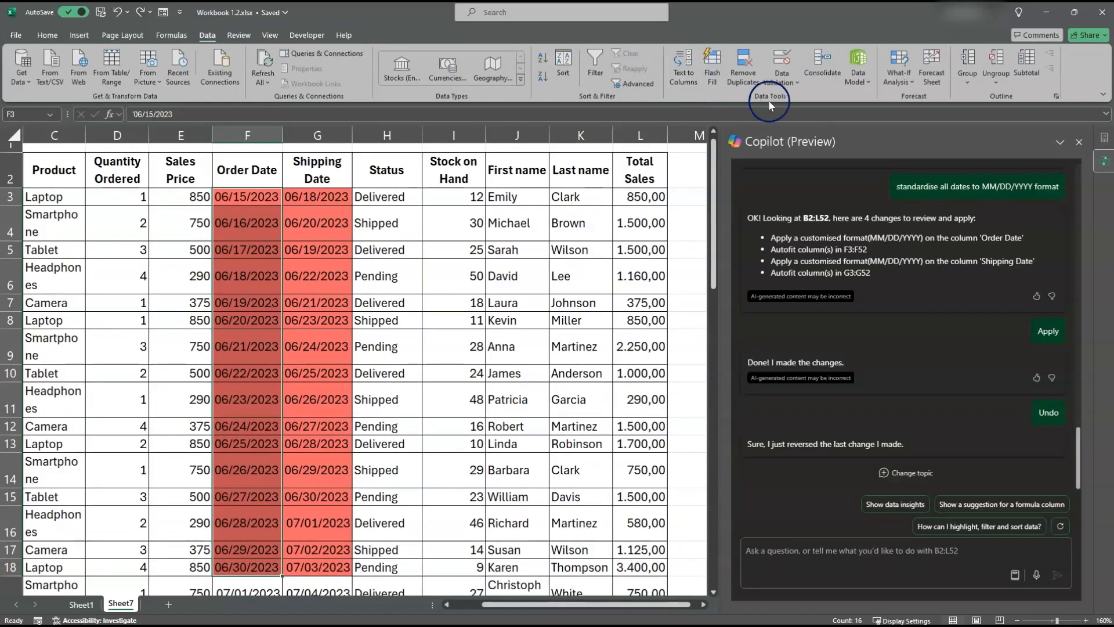
{"action": "left_click", "coordinate": [685, 79]}
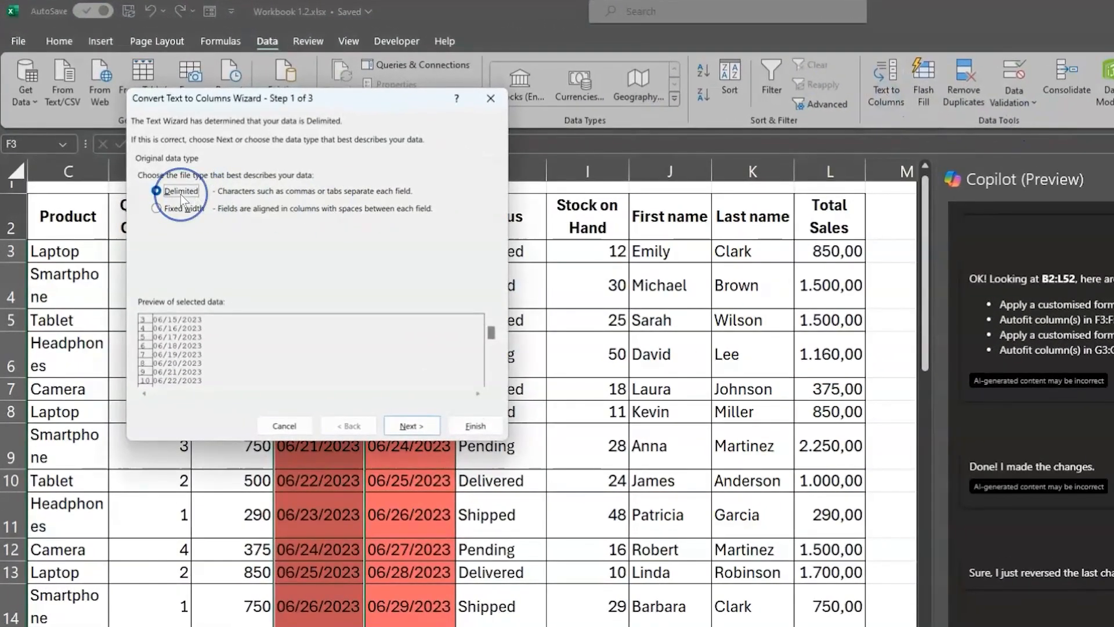
{"action": "left_click", "coordinate": [411, 427]}
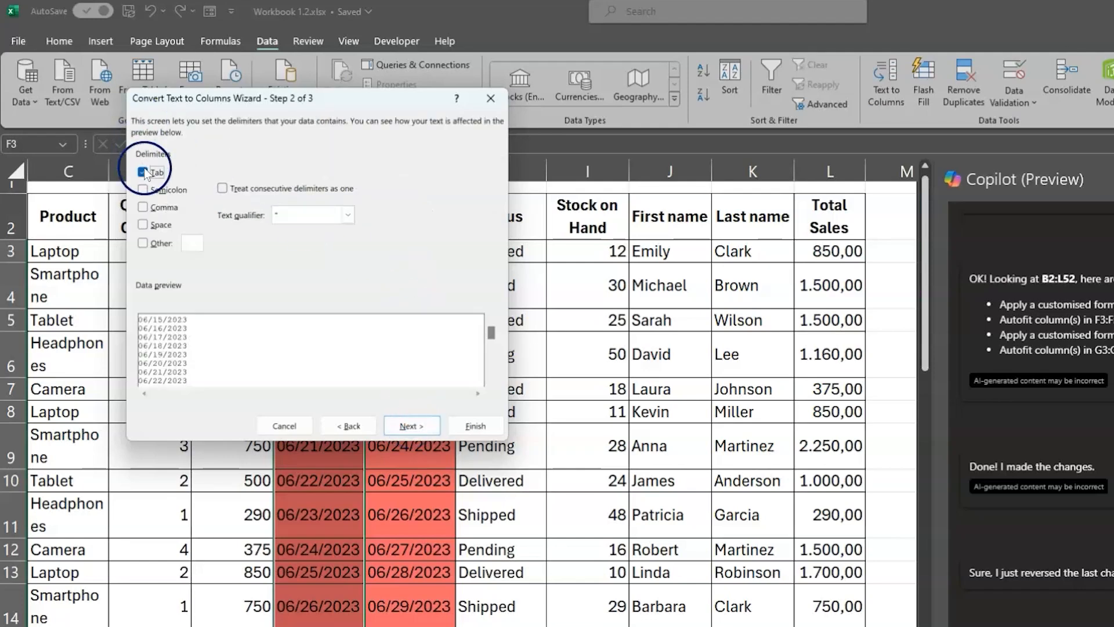
{"action": "left_click", "coordinate": [410, 422]}
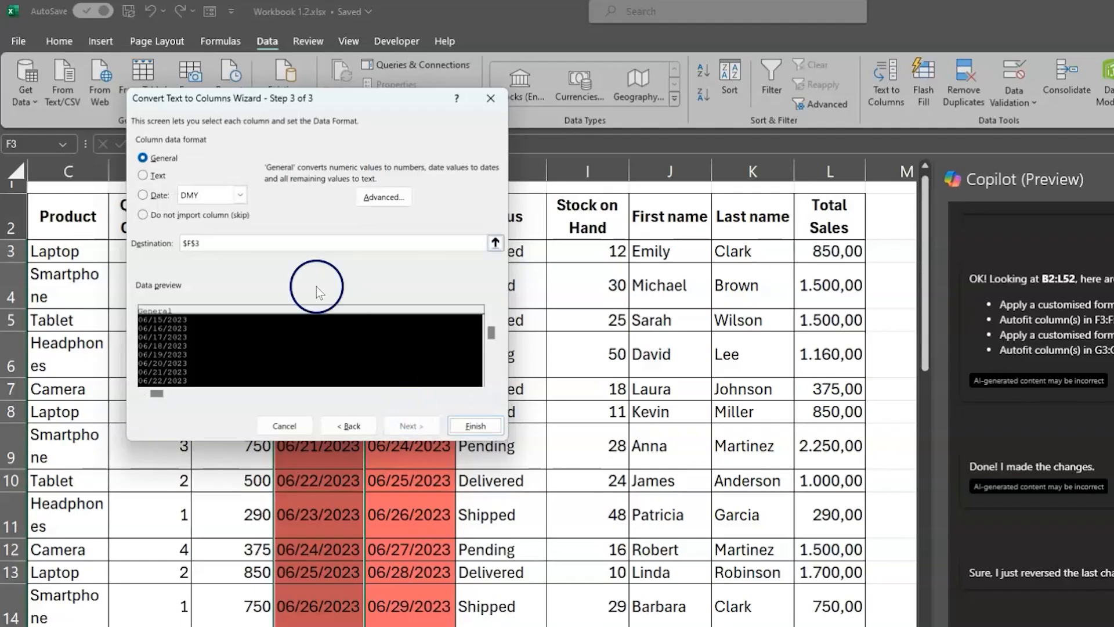
Step: Set the column data format to Date MDY with destination $F$3 and finish the conversion
{"action": "left_click", "coordinate": [141, 195]}
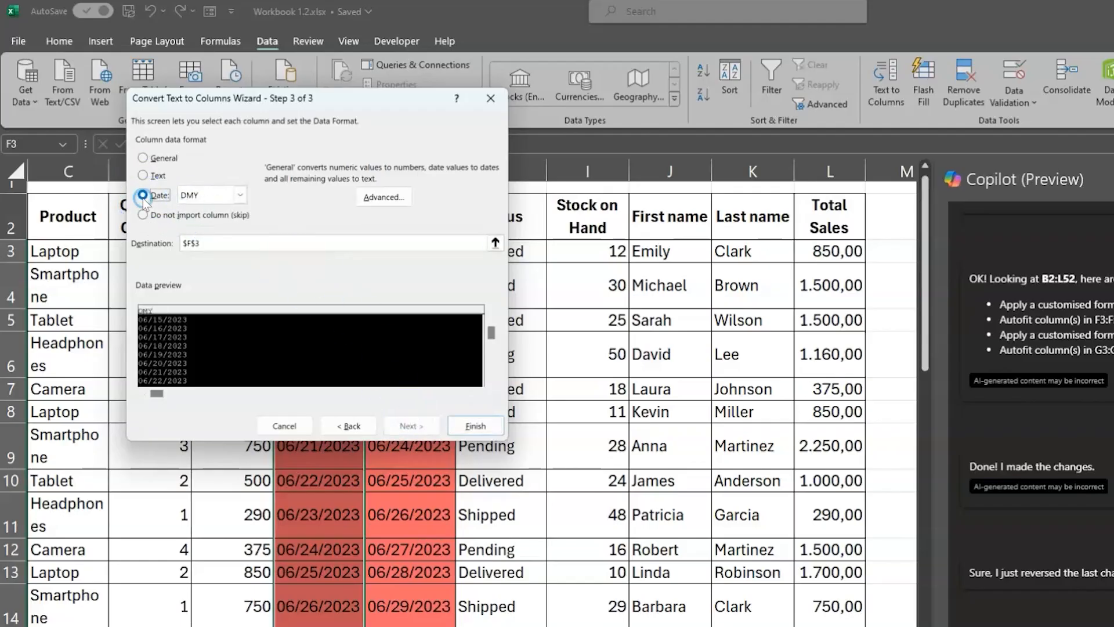
{"action": "left_click", "coordinate": [240, 196]}
{"action": "left_click", "coordinate": [210, 211]}
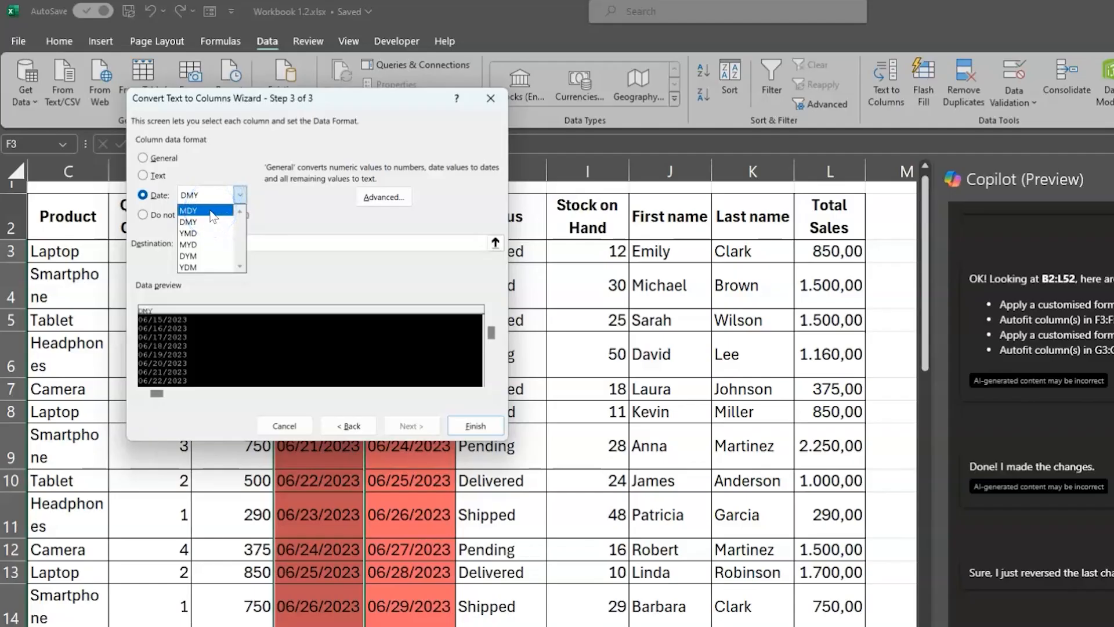
{"action": "left_click", "coordinate": [210, 210]}
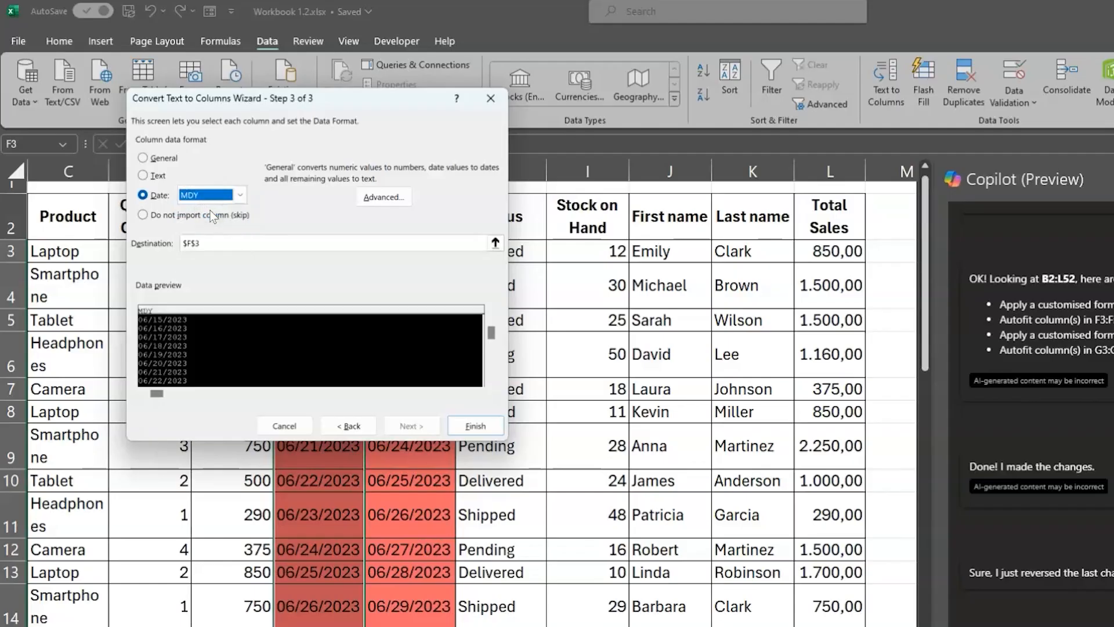
{"action": "left_click", "coordinate": [414, 320]}
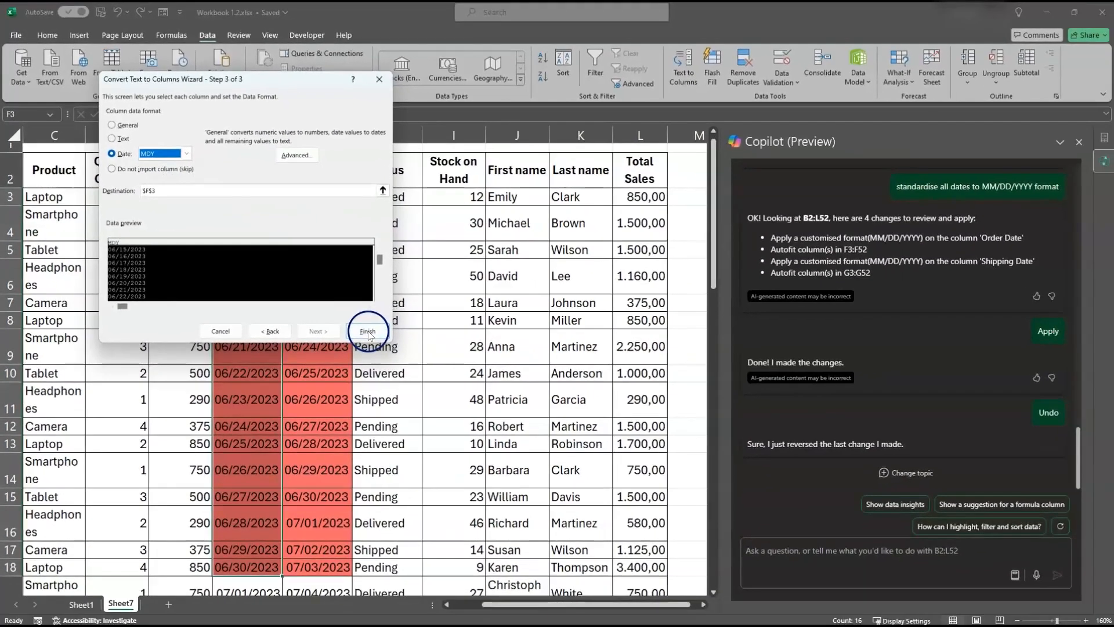
{"action": "left_click", "coordinate": [470, 421]}
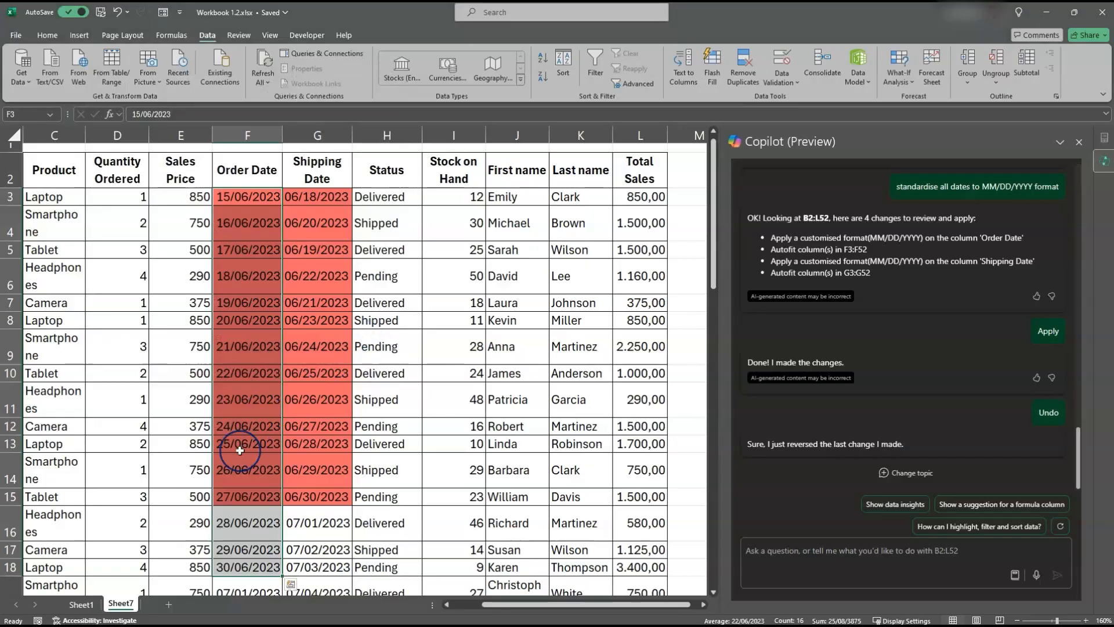
Step: Examine the converted order and shipping dates down to the last order, and select empty cell C53 below the Product column
{"action": "scroll", "coordinate": [239, 450], "scroll_direction": "down", "scroll_amount": 2}
{"action": "left_click_drag", "start_coordinate": [250, 386], "coordinate": [254, 424]}
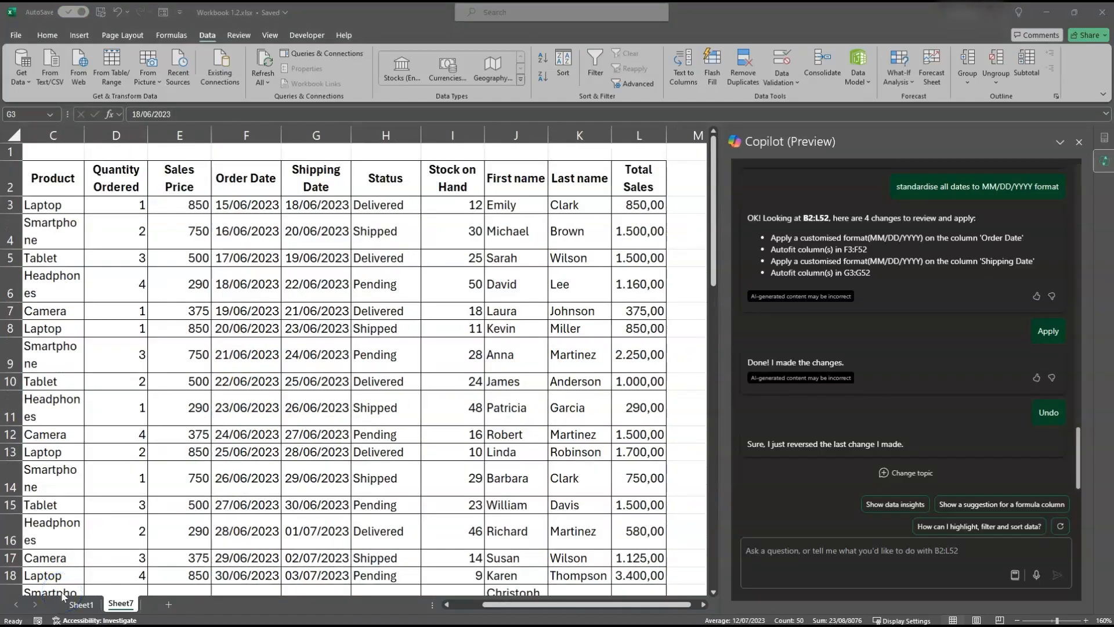
{"action": "scroll", "coordinate": [179, 328], "scroll_direction": "left", "scroll_amount": 2}
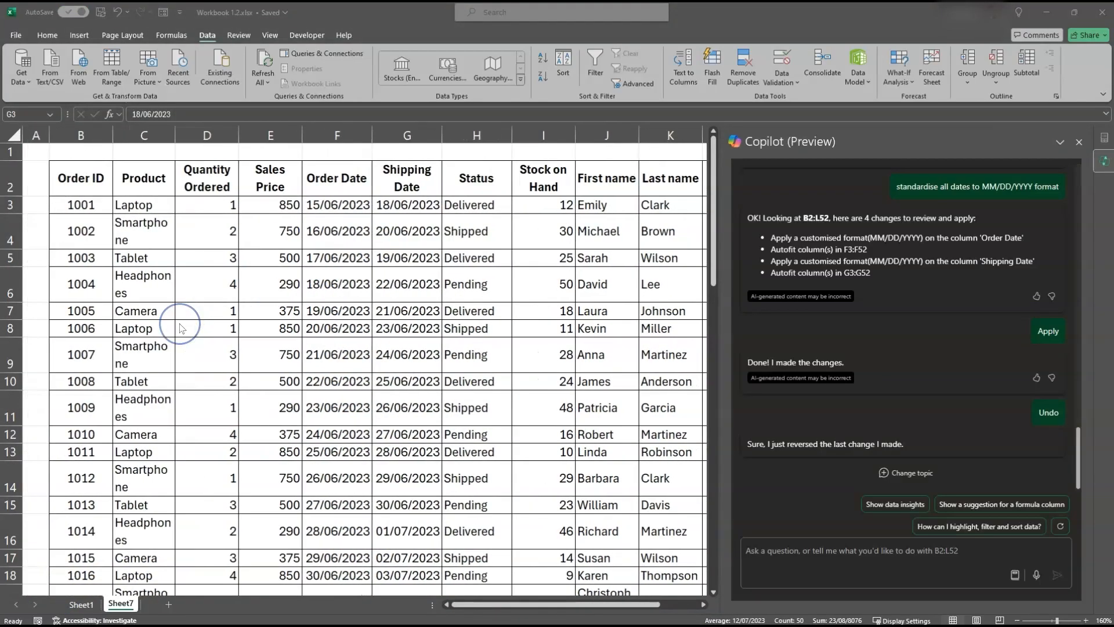
{"action": "scroll", "coordinate": [179, 328], "scroll_direction": "down", "scroll_amount": 18}
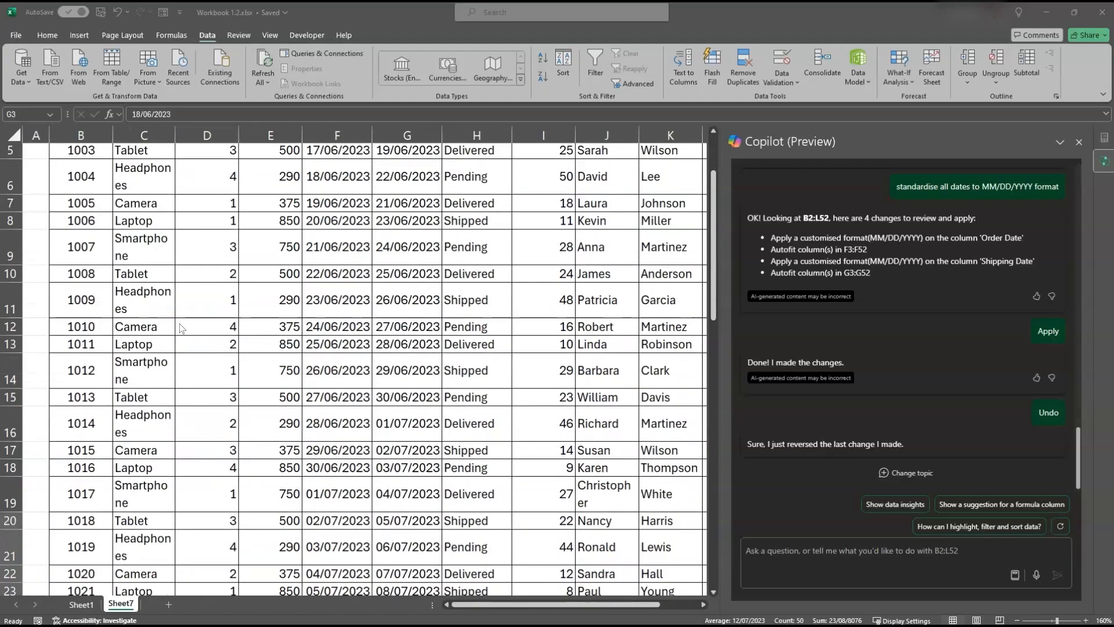
{"action": "scroll", "coordinate": [179, 328], "scroll_direction": "up", "scroll_amount": 5}
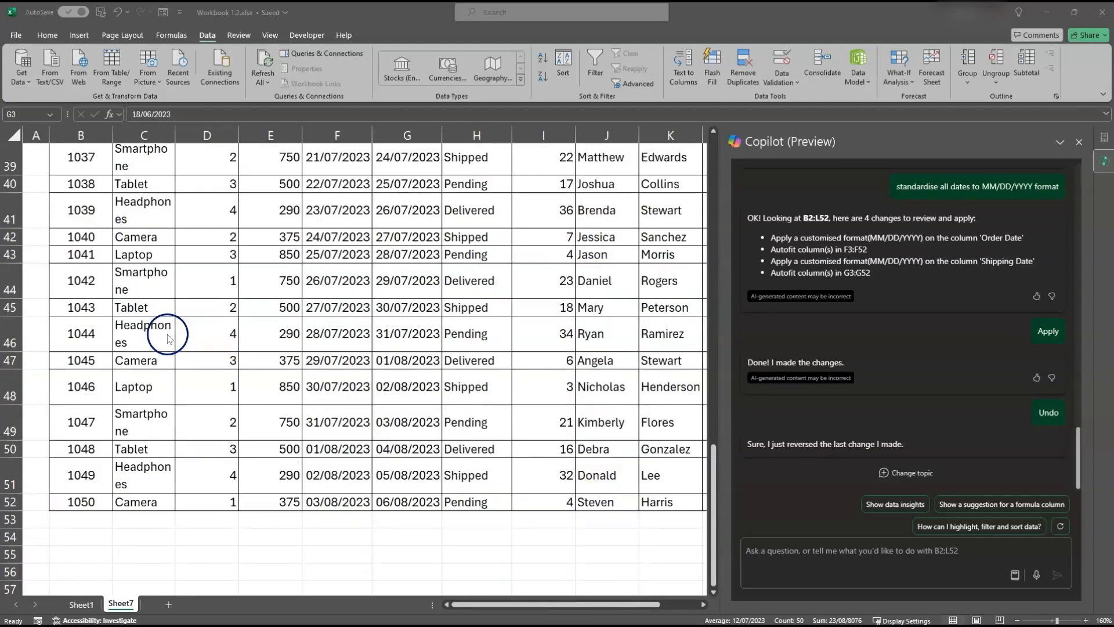
{"action": "left_click", "coordinate": [144, 522]}
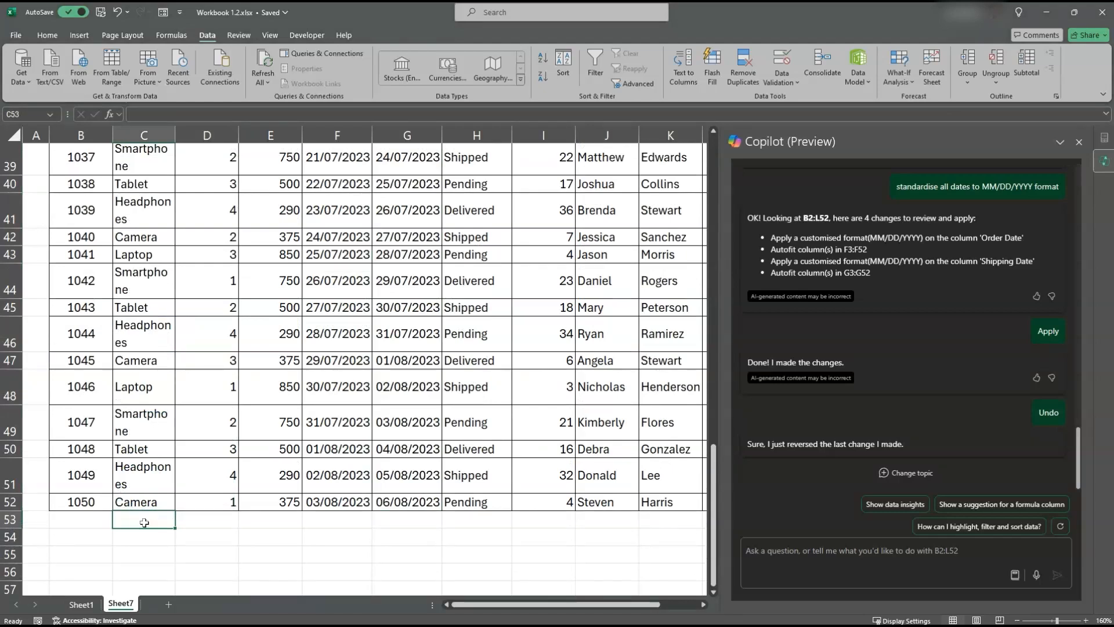
Step: Enter the new customer's first name in J53 and last name in K53
{"action": "key", "text": "Right"}
{"action": "key", "text": "Right"}
{"action": "key", "text": "Right"}
{"action": "key", "text": "Right"}
{"action": "key", "text": "Right"}
{"action": "key", "text": "Right"}
{"action": "key", "text": "Right"}
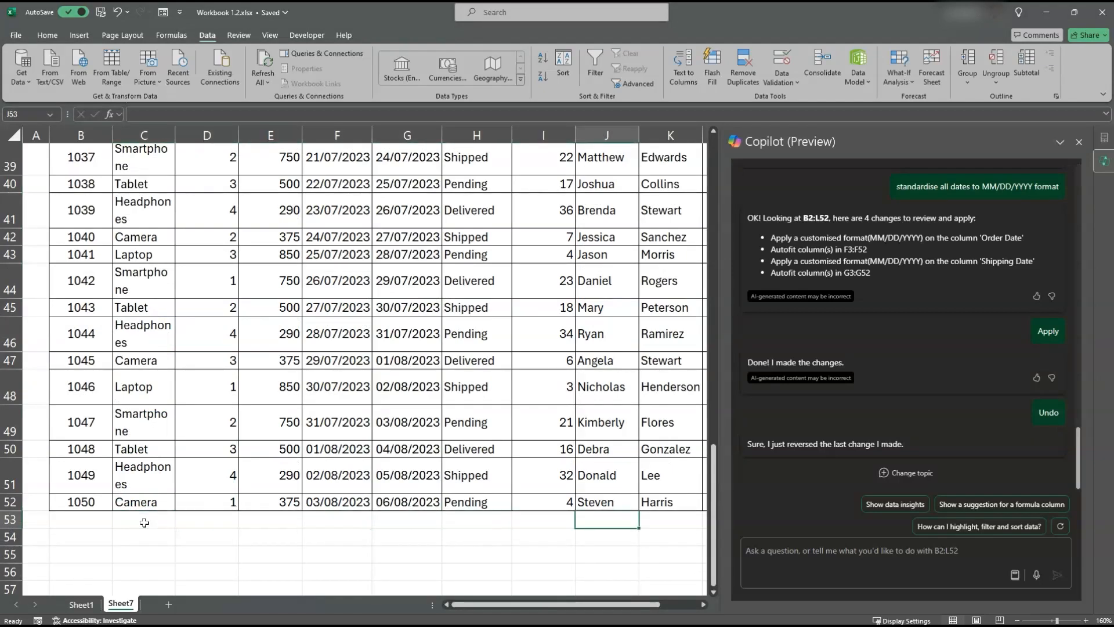
{"action": "type", "text": "Pet"}
{"action": "key", "text": "Tab"}
{"action": "type", "text": "Piper"}
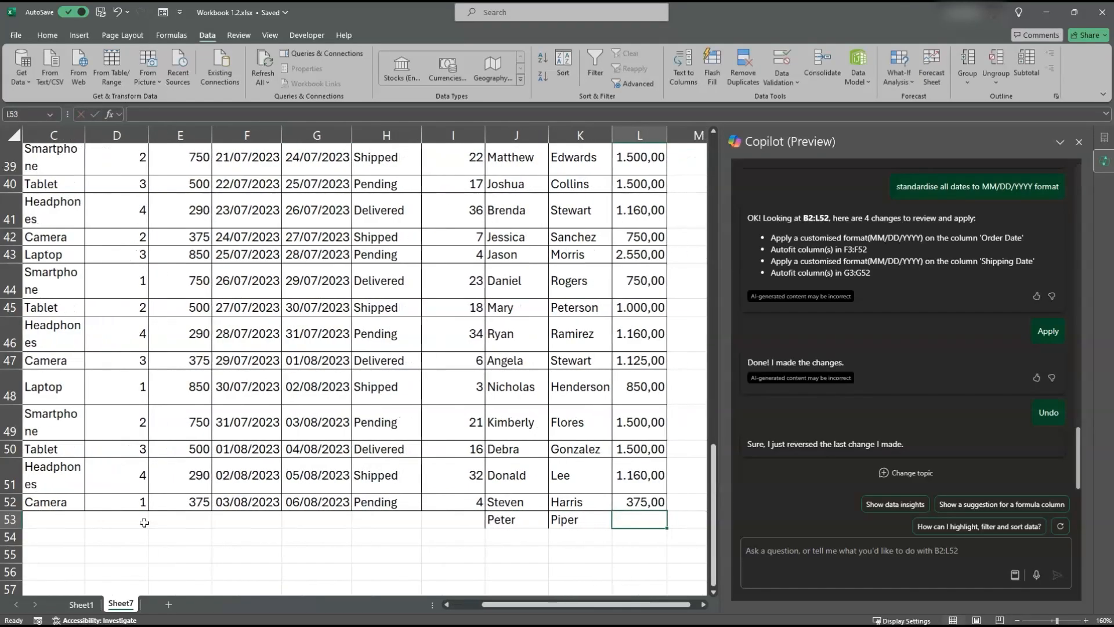
Step: Enter the order date 04/08/2023 in F53 and the shipping date 07/08/2023 in G53
{"action": "key", "text": "Left"}
{"action": "key", "text": "Left"}
{"action": "key", "text": "Left"}
{"action": "key", "text": "Left"}
{"action": "key", "text": "Left"}
{"action": "key", "text": "Left"}
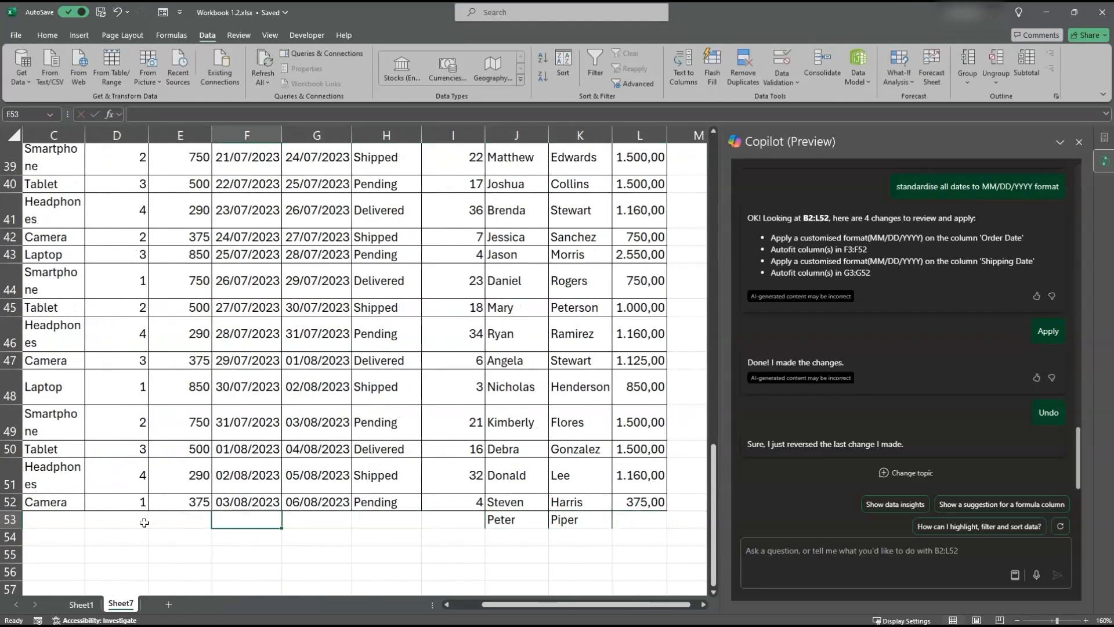
{"action": "type", "text": "04/08/"}
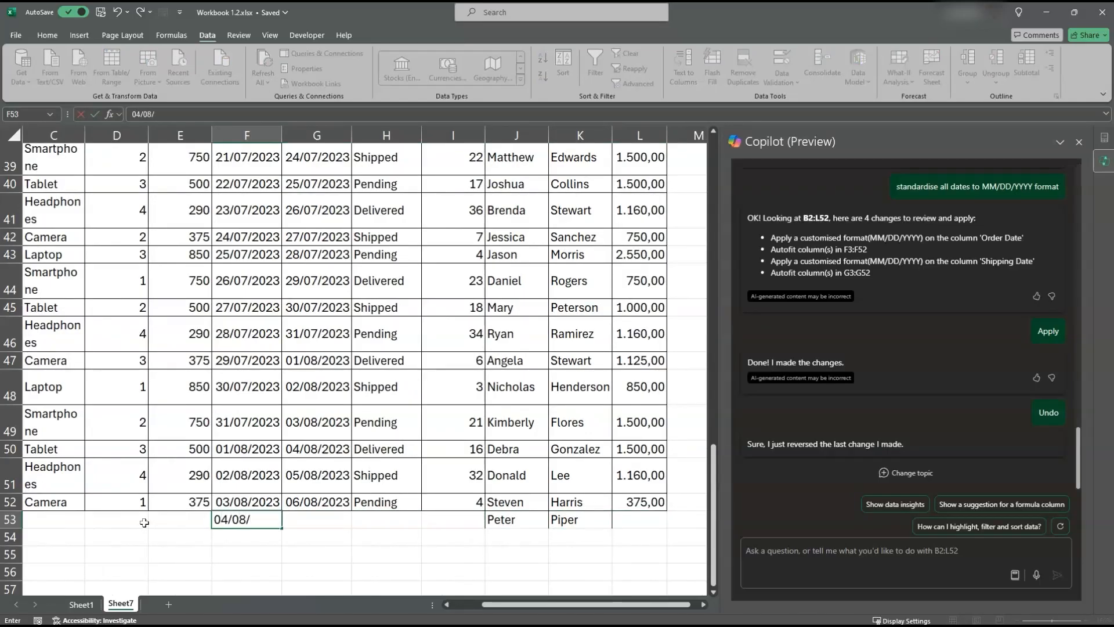
{"action": "type", "text": "2023"}
{"action": "key", "text": "Tab"}
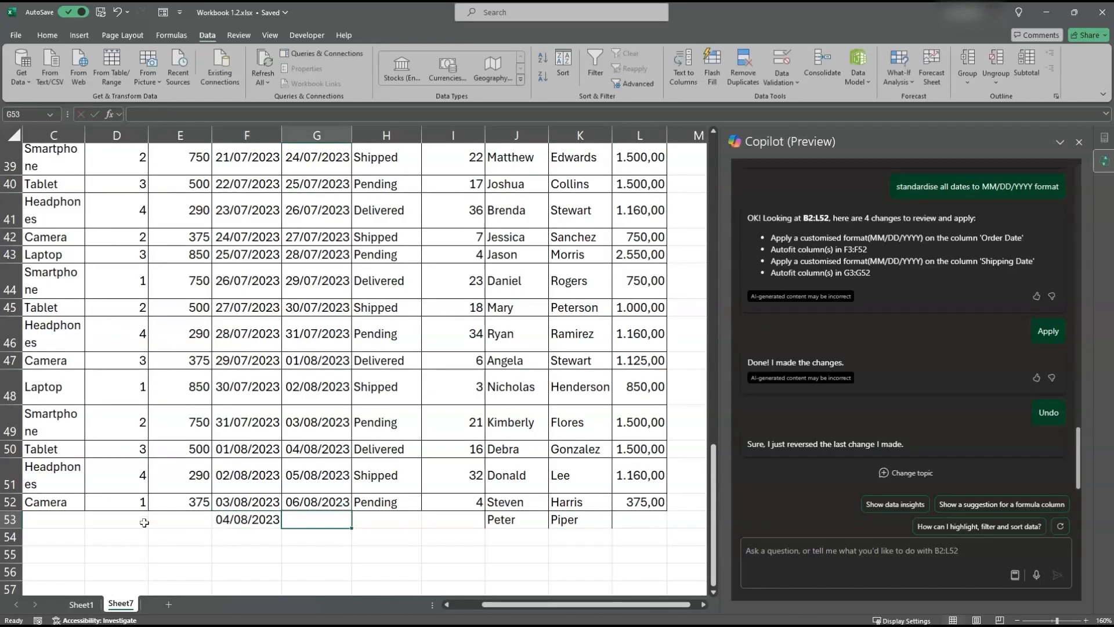
{"action": "type", "text": "07/08/2023"}
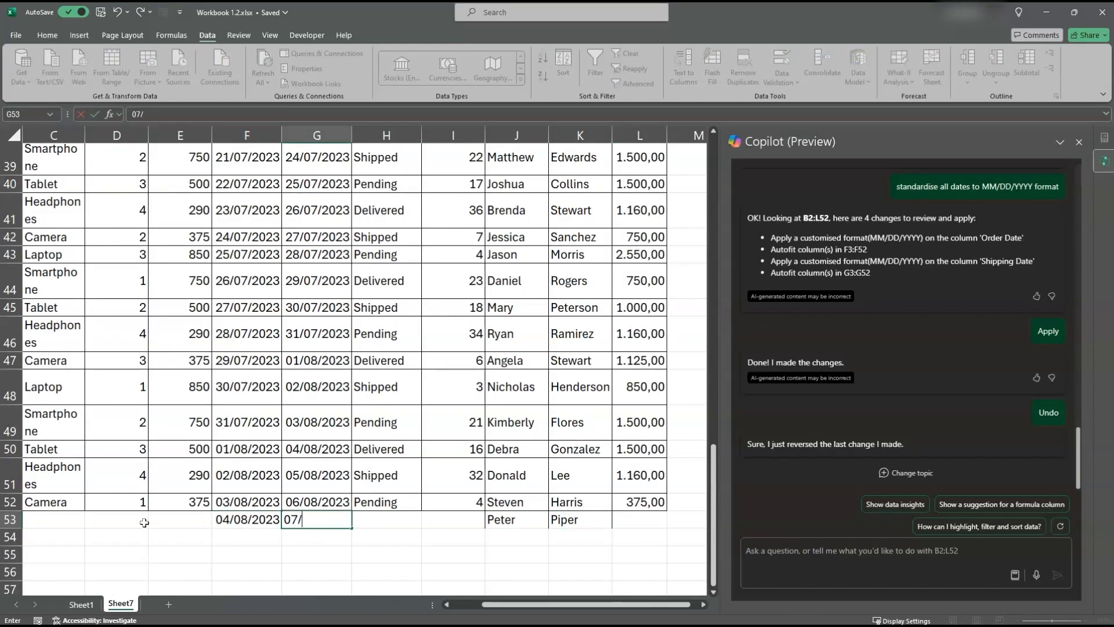
Step: Fill the Product cell C53 with Camera, picked from the existing entries of the column
{"action": "key", "text": "Left"}
{"action": "key", "text": "Left"}
{"action": "key", "text": "Left"}
{"action": "key", "text": "Left"}
{"action": "key", "text": "Left"}
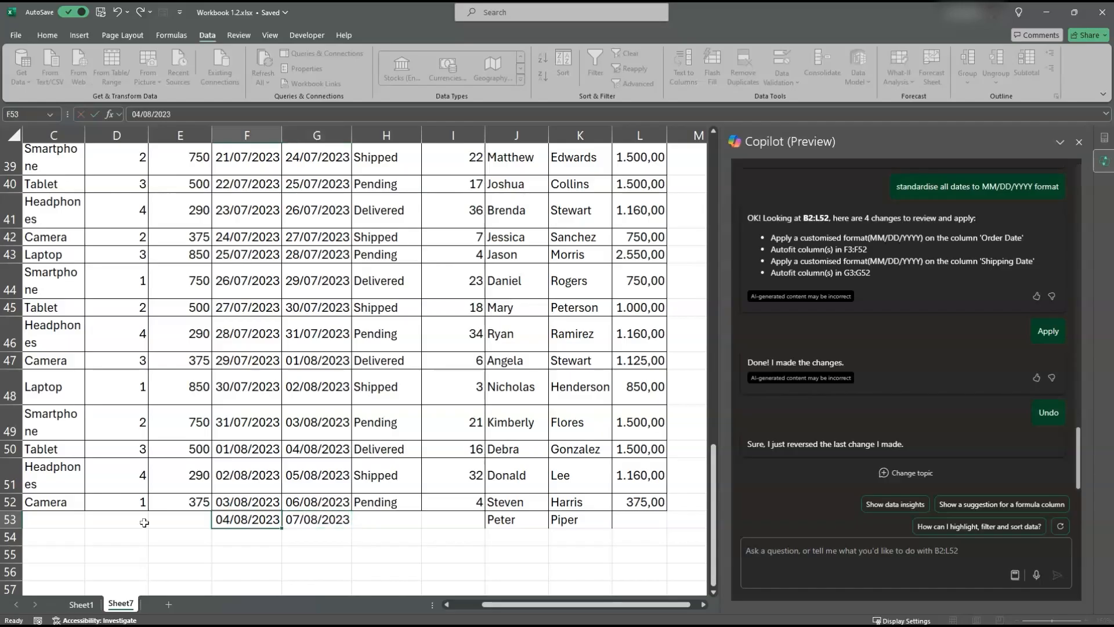
{"action": "left_click", "coordinate": [144, 522]}
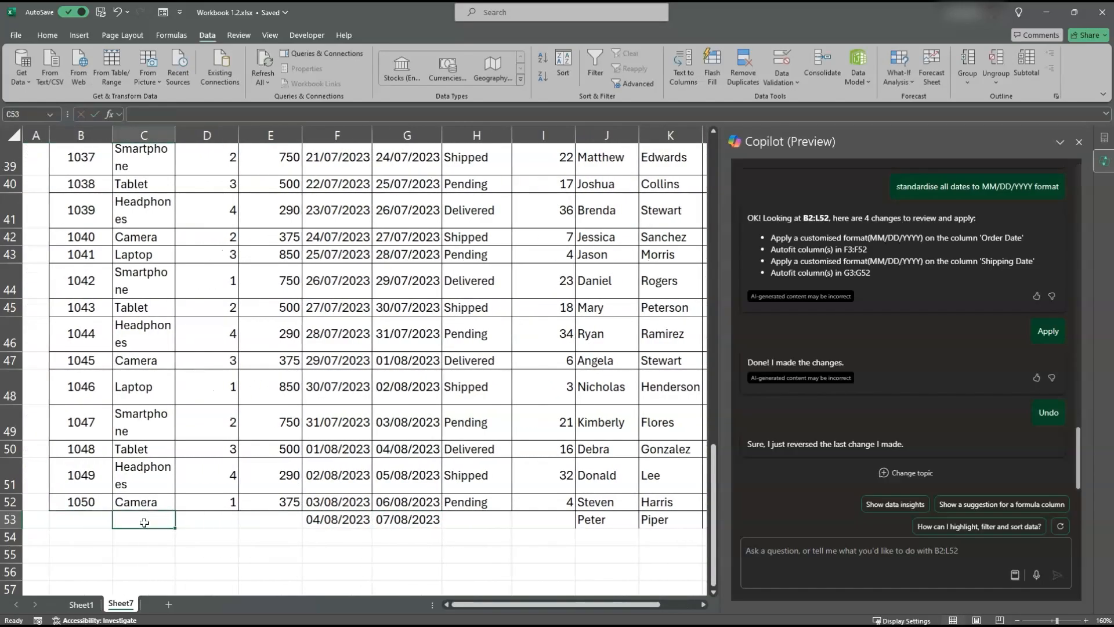
{"action": "key", "text": "alt+Down"}
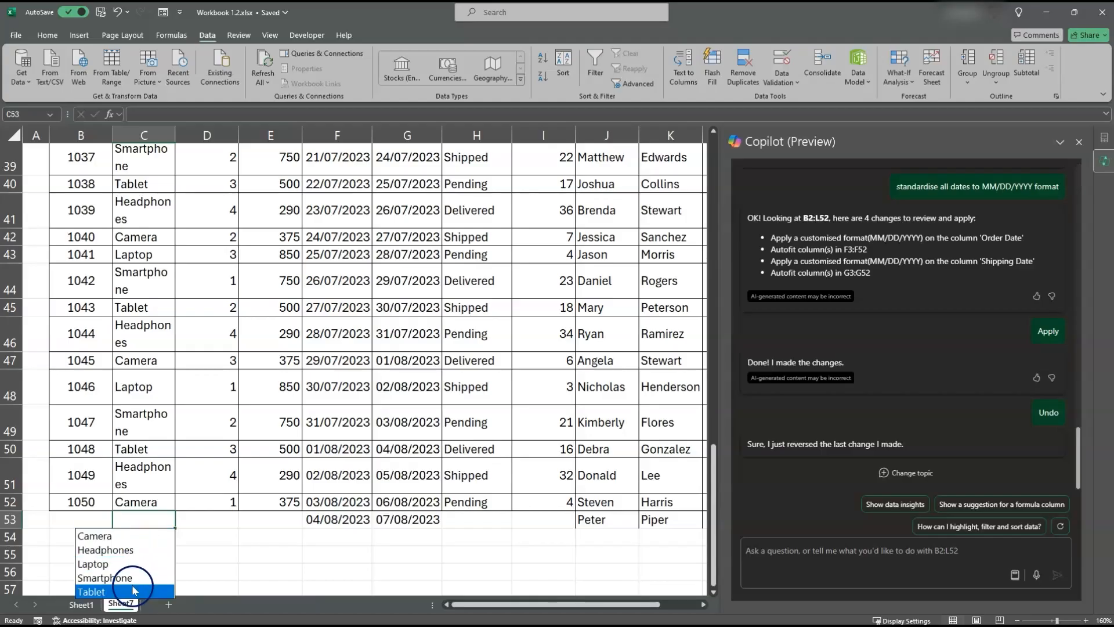
{"action": "left_click", "coordinate": [131, 538]}
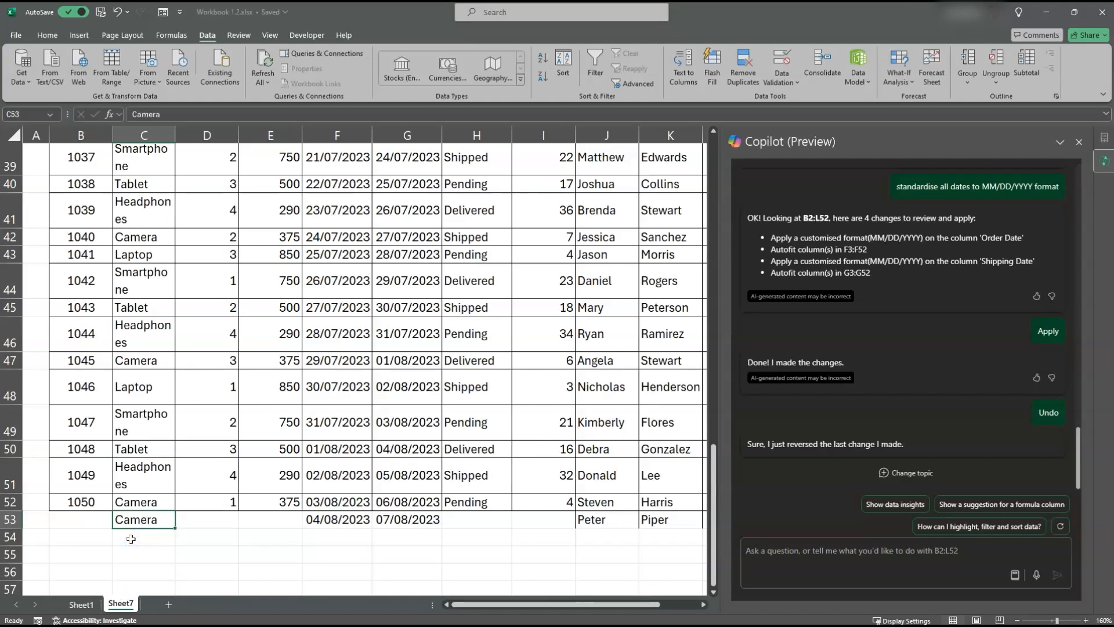
Step: Enter the next order number in B53 and the quantity 4 in D53
{"action": "key", "text": "Left"}
{"action": "type", "text": "1051"}
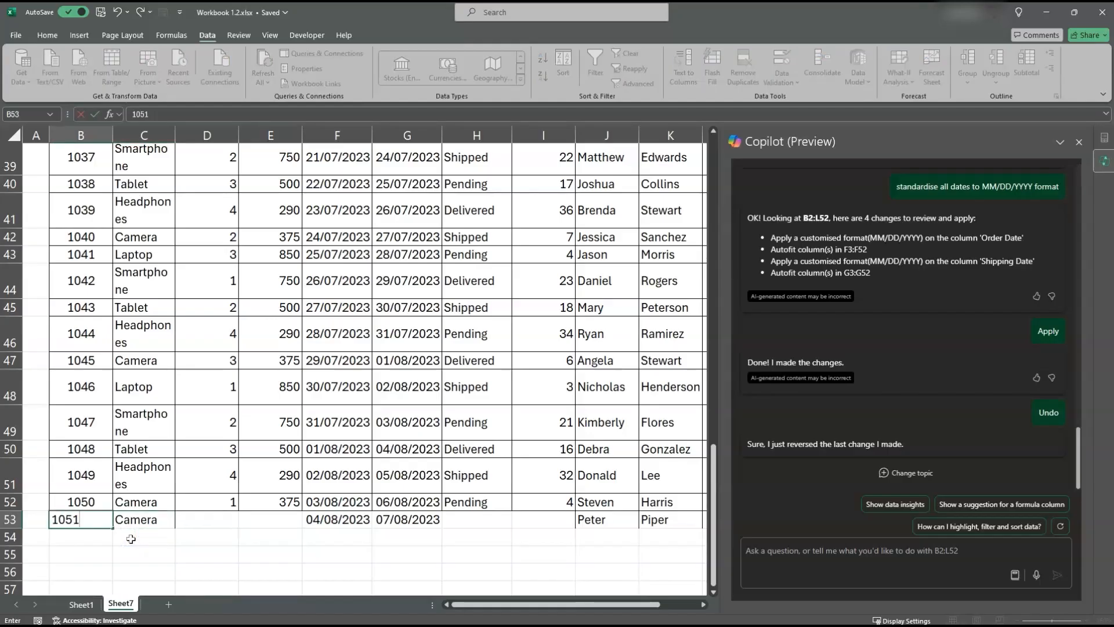
{"action": "key", "text": "Tab"}
{"action": "key", "text": "Tab"}
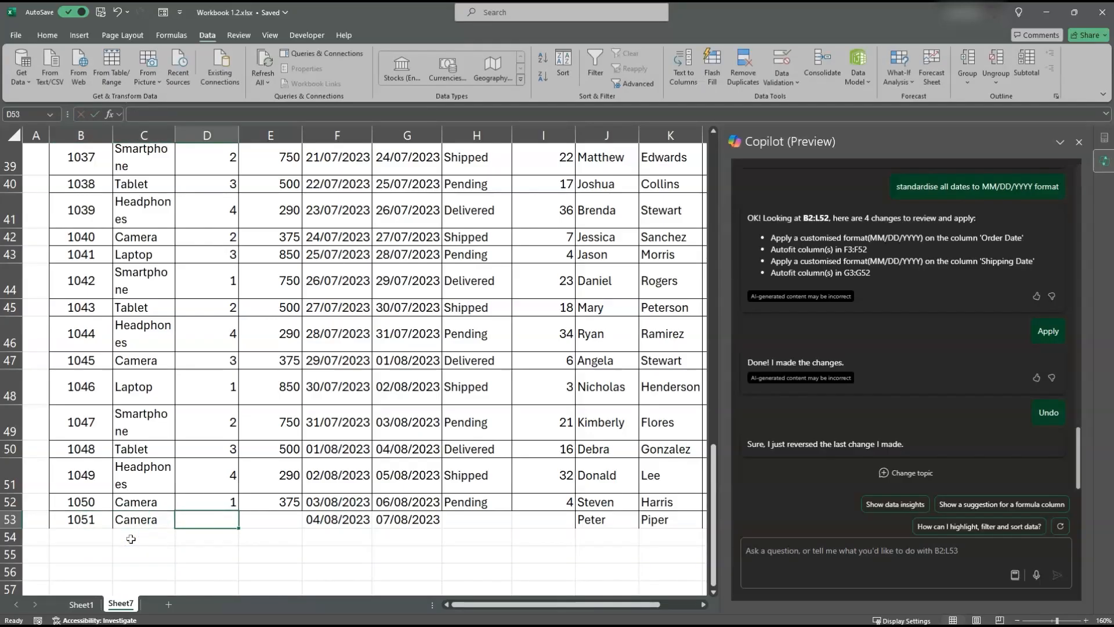
{"action": "type", "text": "4"}
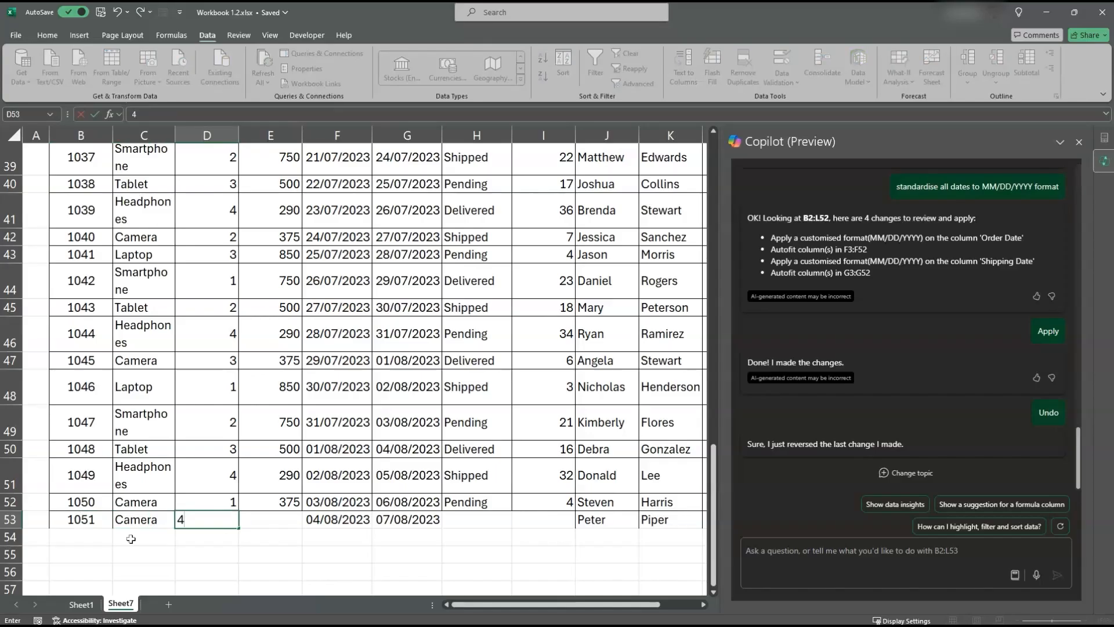
{"action": "key", "text": "Tab"}
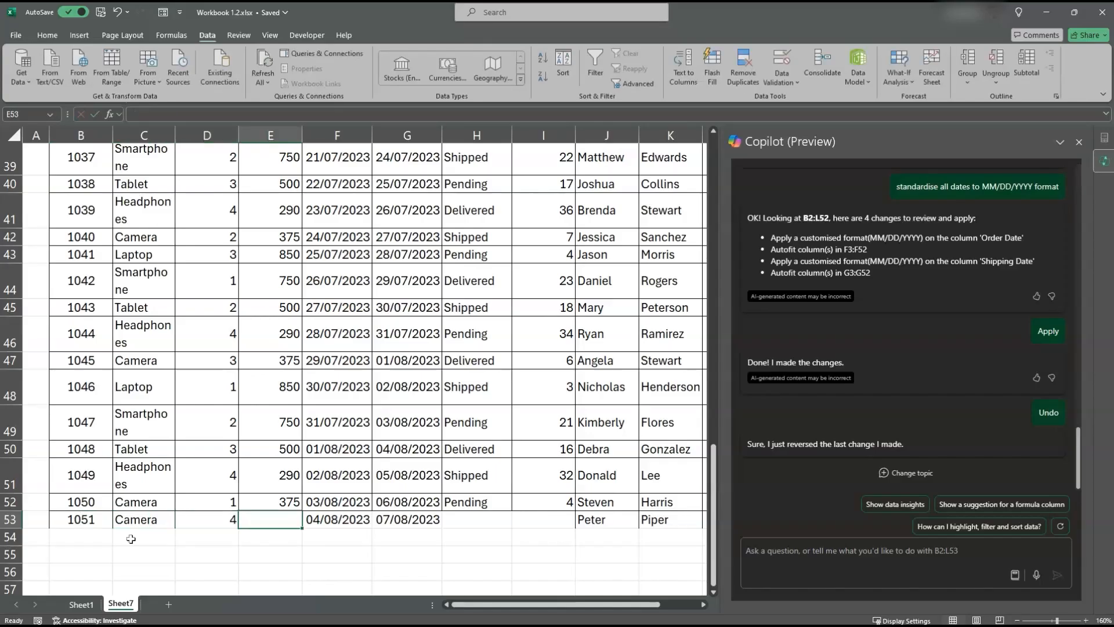
Step: Enter 0 in I53 and set the order status in H53 to Pending from the existing entries
{"action": "key", "text": "Right"}
{"action": "key", "text": "Right"}
{"action": "key", "text": "Right"}
{"action": "key", "text": "Right"}
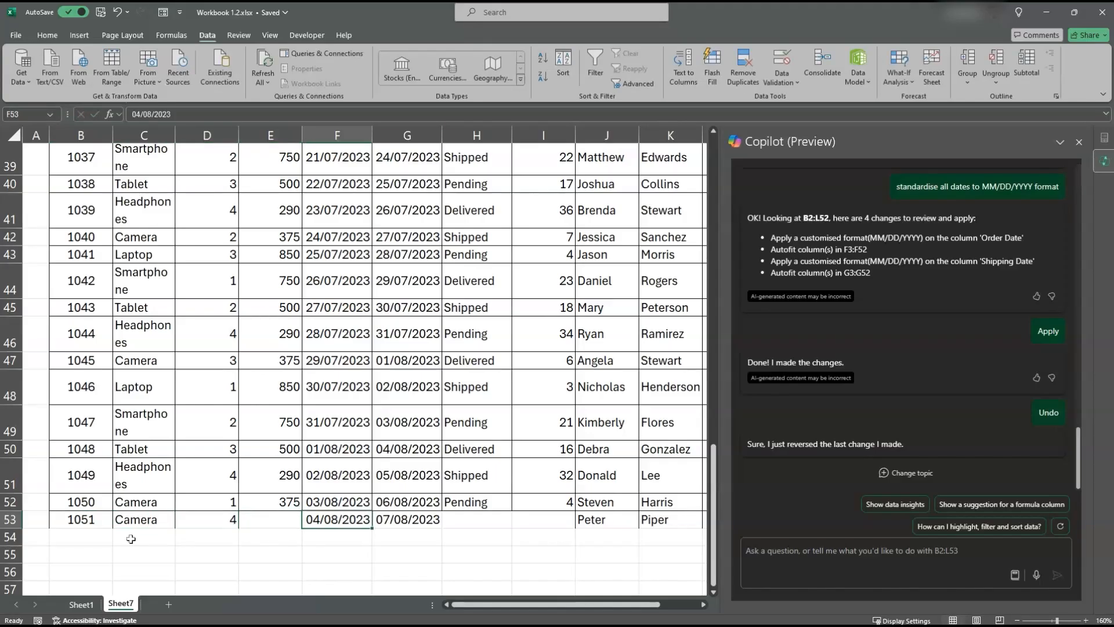
{"action": "key", "text": "Up"}
{"action": "key", "text": "Down"}
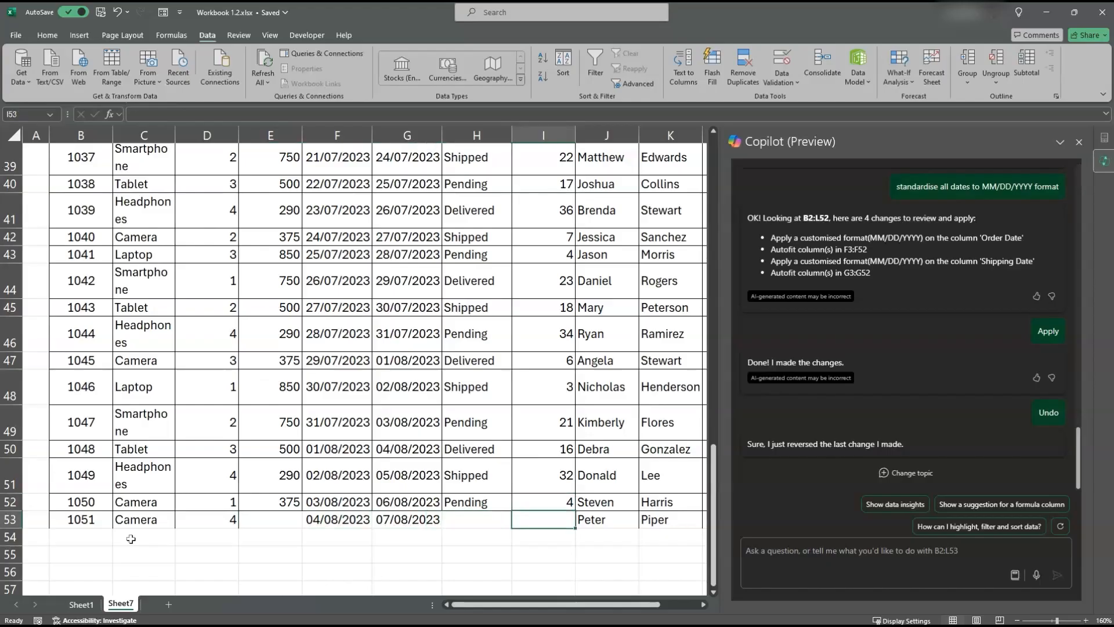
{"action": "type", "text": "0"}
{"action": "key", "text": "Left"}
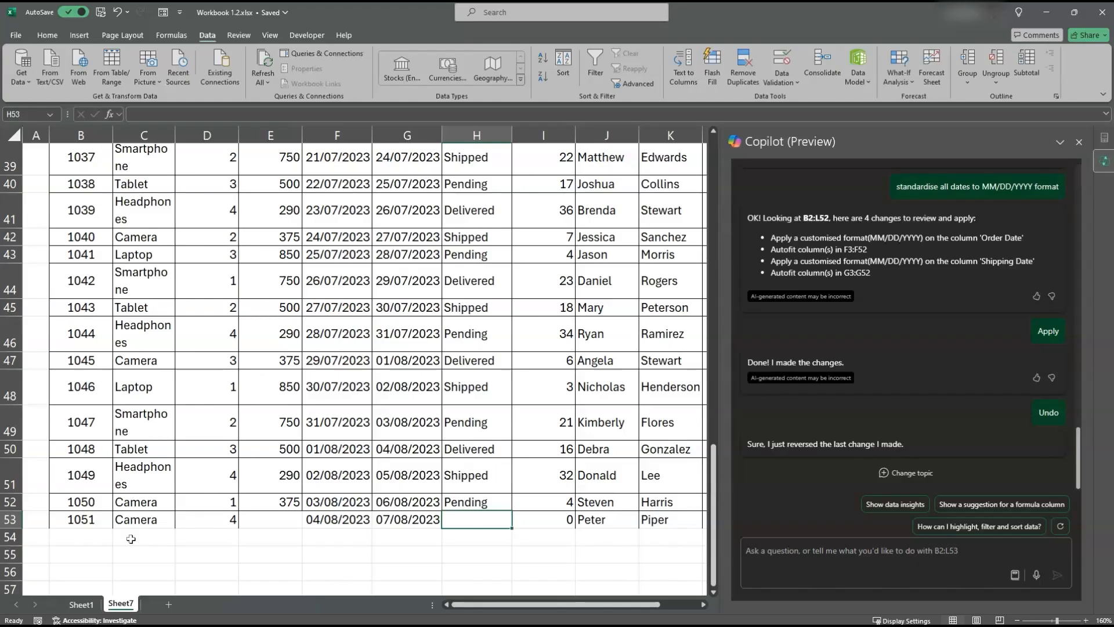
{"action": "key", "text": "alt+Down"}
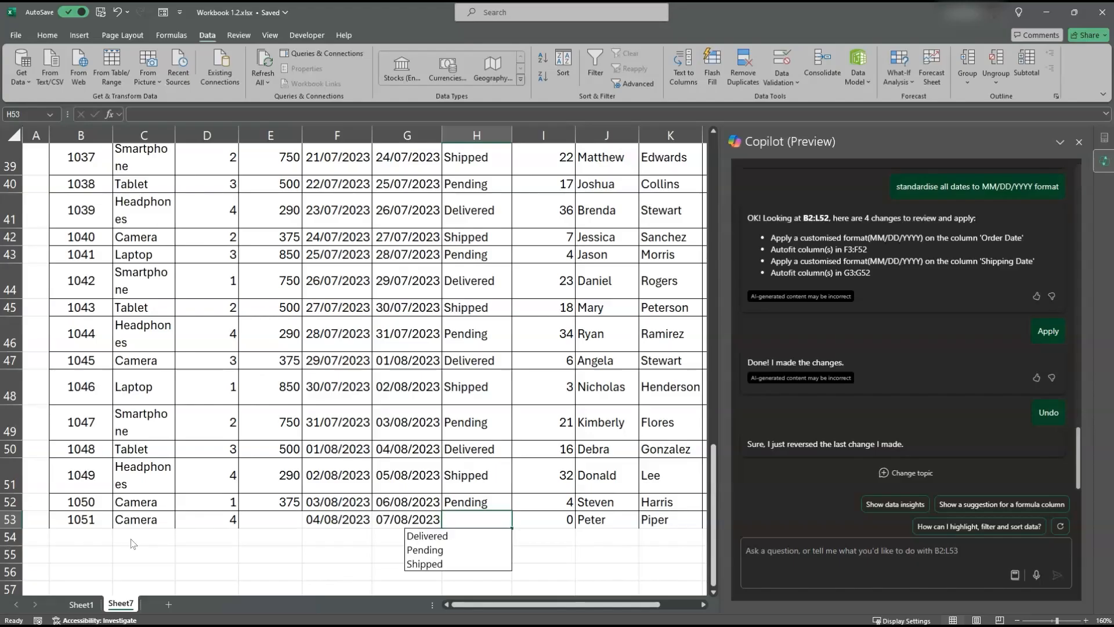
{"action": "left_click", "coordinate": [432, 555]}
Step: Set the unit price in E53 to 375 and go to the total sales cell L53 of the new order
{"action": "left_click", "coordinate": [289, 521]}
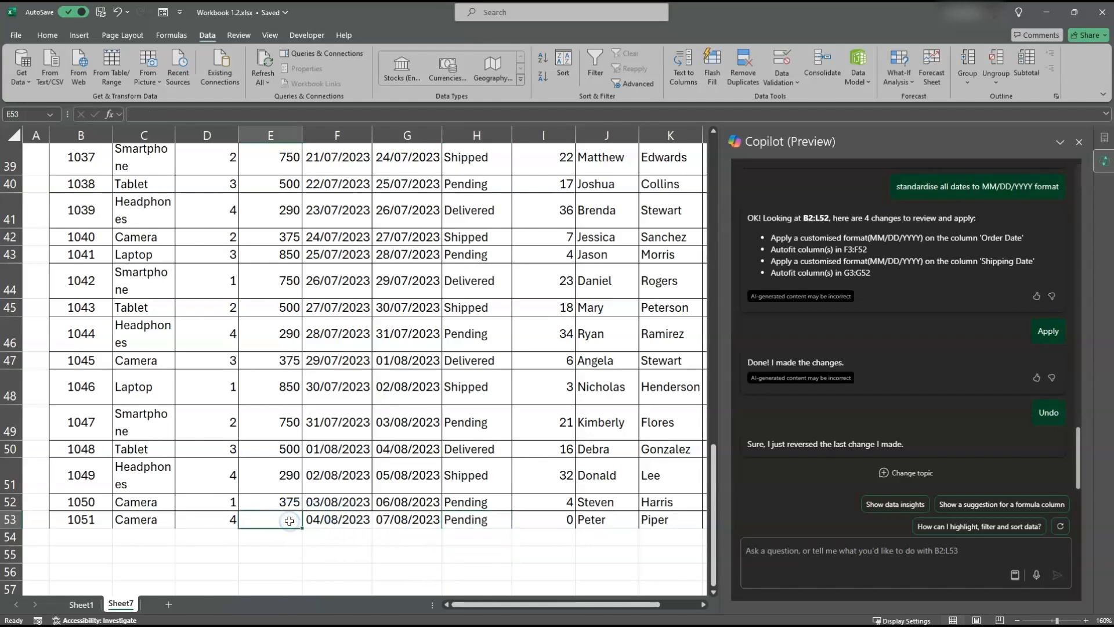
{"action": "type", "text": "375"}
{"action": "key", "text": "Tab"}
{"action": "key", "text": "Tab"}
{"action": "key", "text": "Tab"}
{"action": "key", "text": "Tab"}
{"action": "key", "text": "Tab"}
{"action": "key", "text": "Tab"}
{"action": "key", "text": "Tab"}
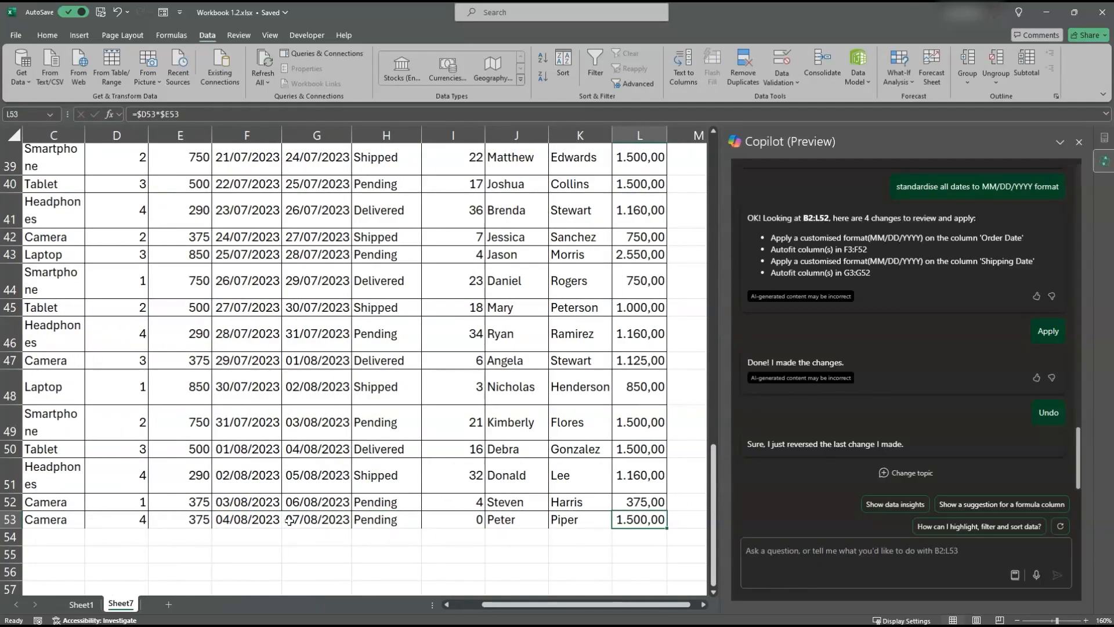
Step: With B53 in the order table selected, ask Copilot to "summarise the sales data per product"
{"action": "key", "text": "Left"}
{"action": "key", "text": "Left"}
{"action": "key", "text": "Left"}
{"action": "key", "text": "Left"}
{"action": "key", "text": "Left"}
{"action": "key", "text": "Left"}
{"action": "key", "text": "Left"}
{"action": "key", "text": "Left"}
{"action": "key", "text": "Left"}
{"action": "key", "text": "Left"}
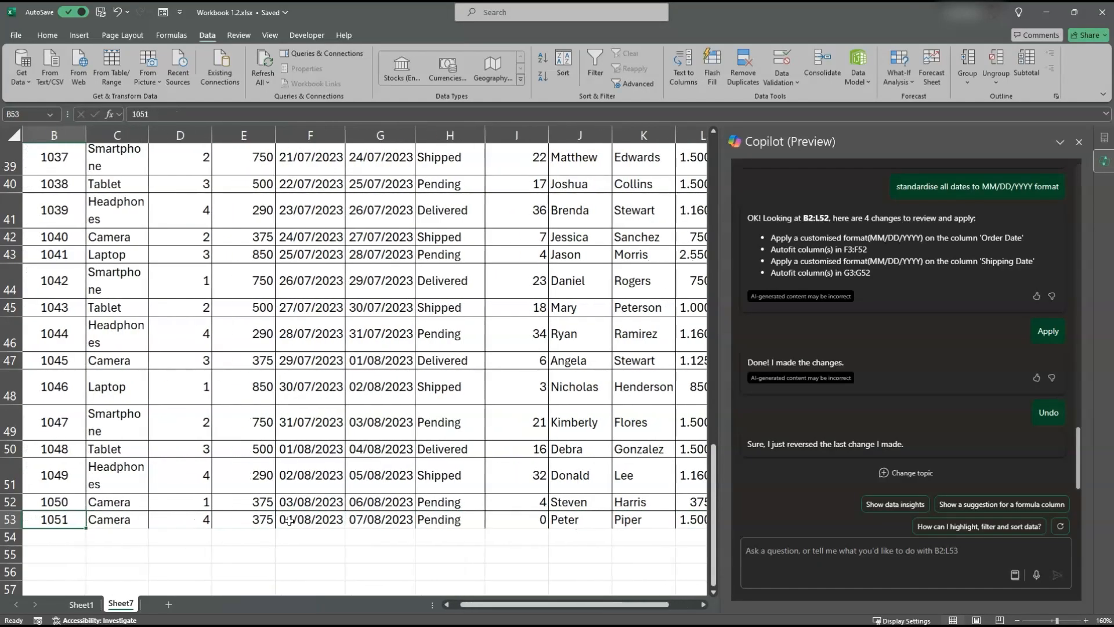
{"action": "left_click", "coordinate": [897, 552]}
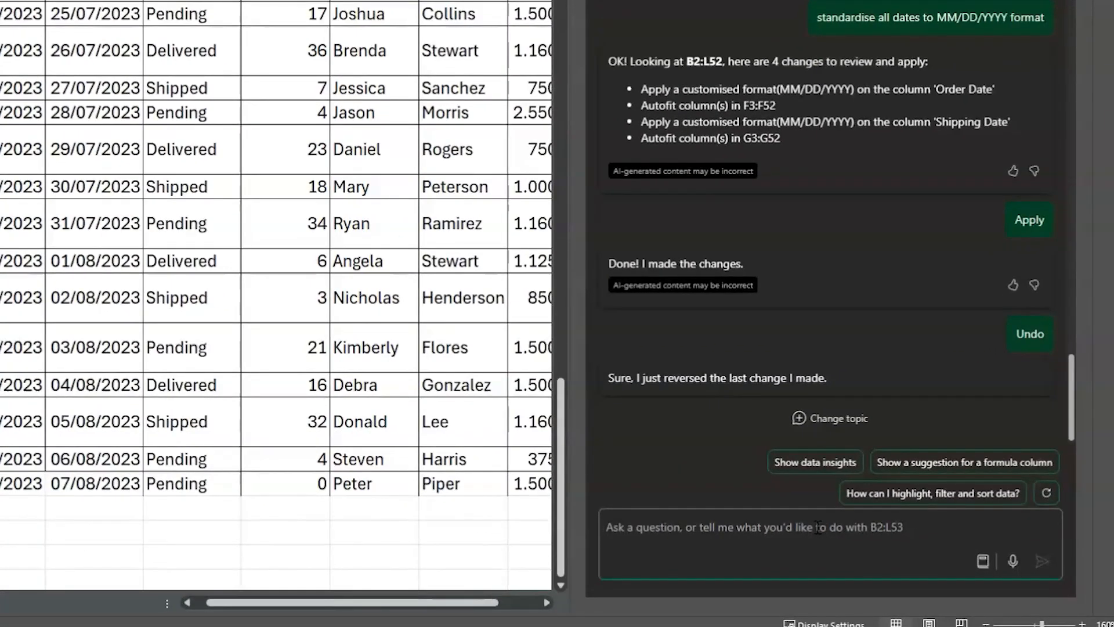
{"action": "type", "text": "summarise the d"}
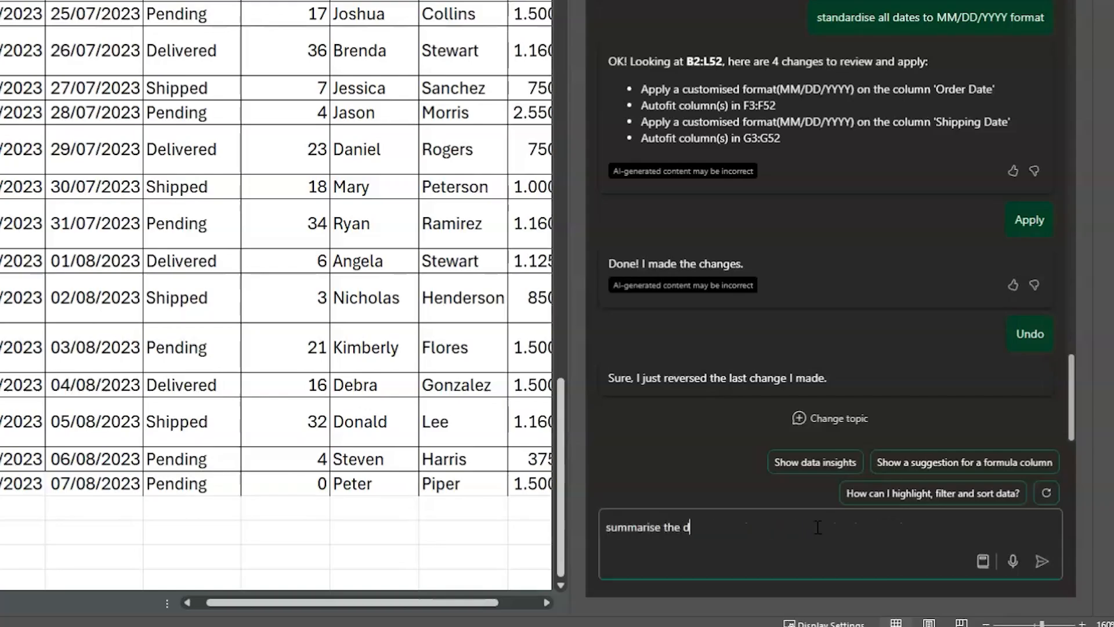
{"action": "key", "text": "BackSpace"}
{"action": "type", "text": "sales data per product"}
{"action": "key", "text": "Return"}
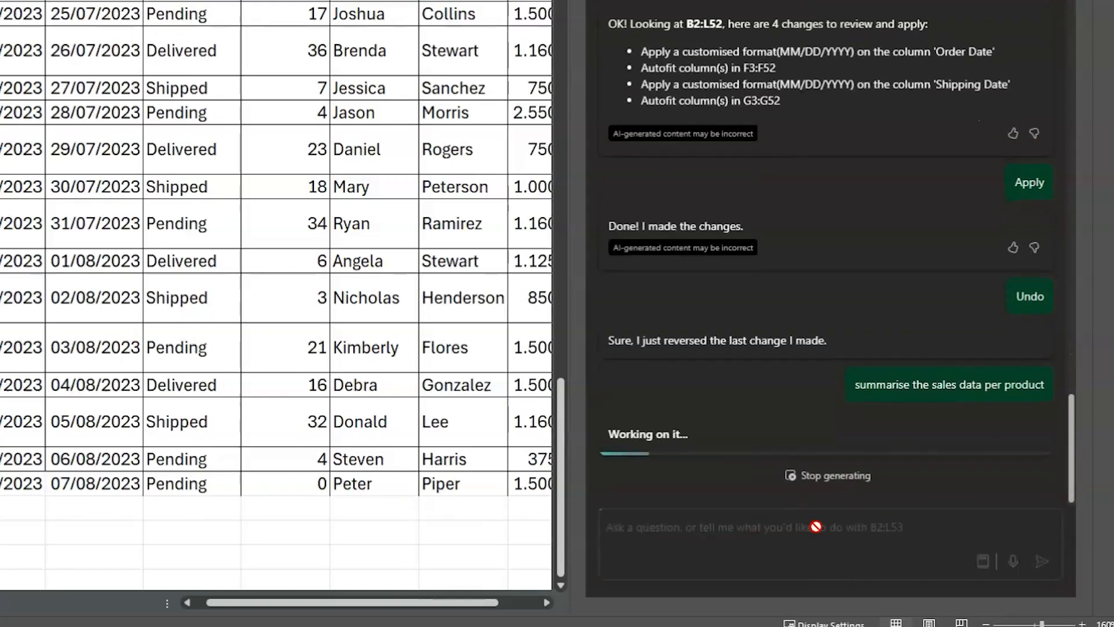